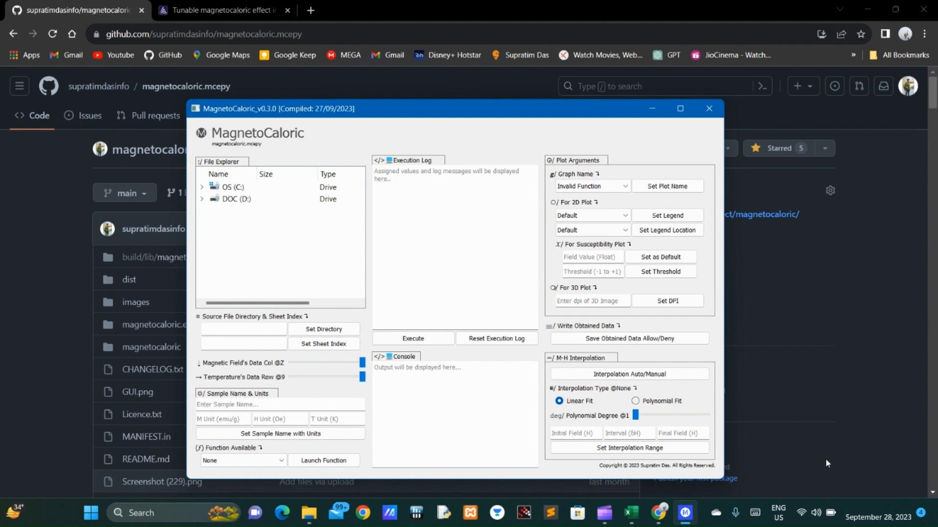
Step: Review the GitHub repository page, the article on tunable magnetocaloric effect in Gd-based glassy ribbons, and the README's spreadsheet format section
left_click(31, 283)
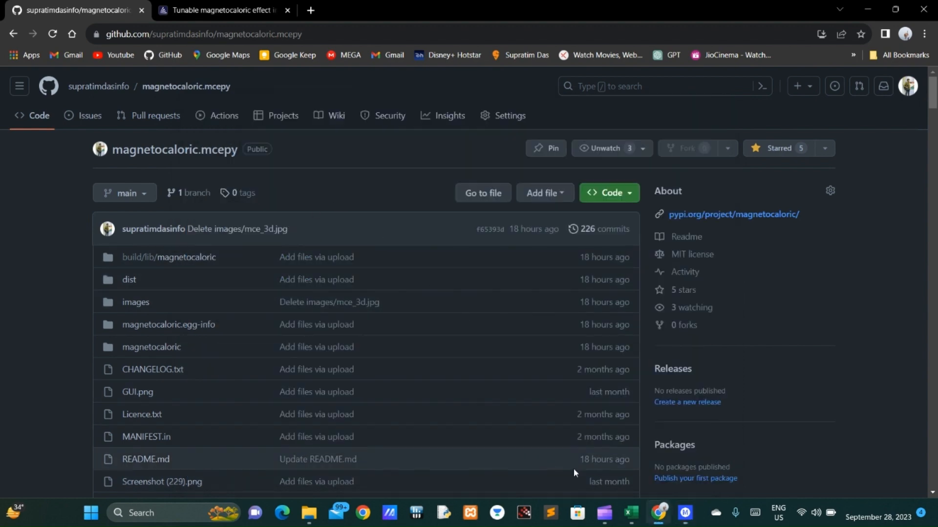
left_click(684, 513)
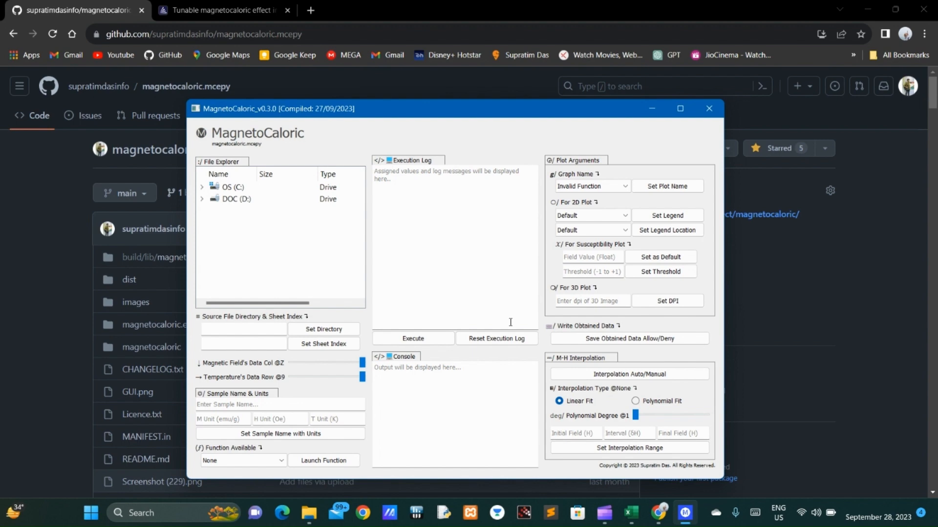
left_click(230, 9)
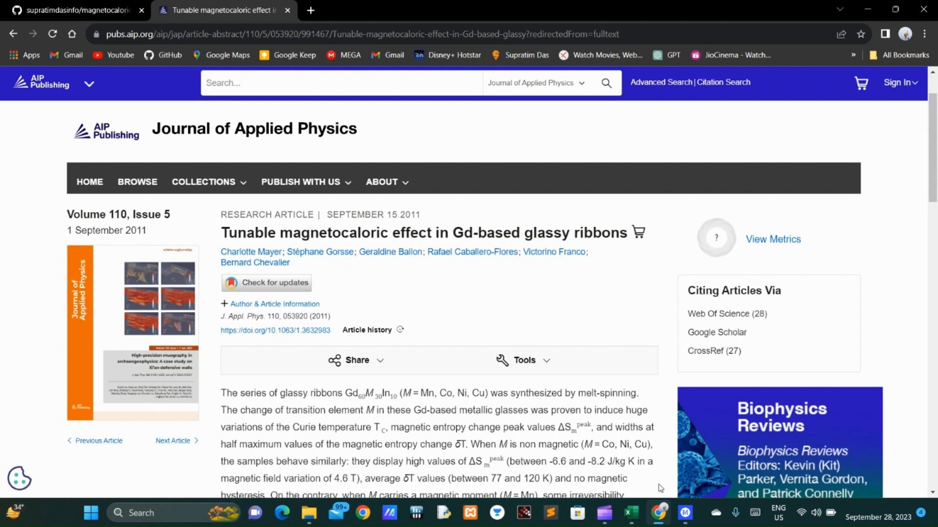
left_click(688, 520)
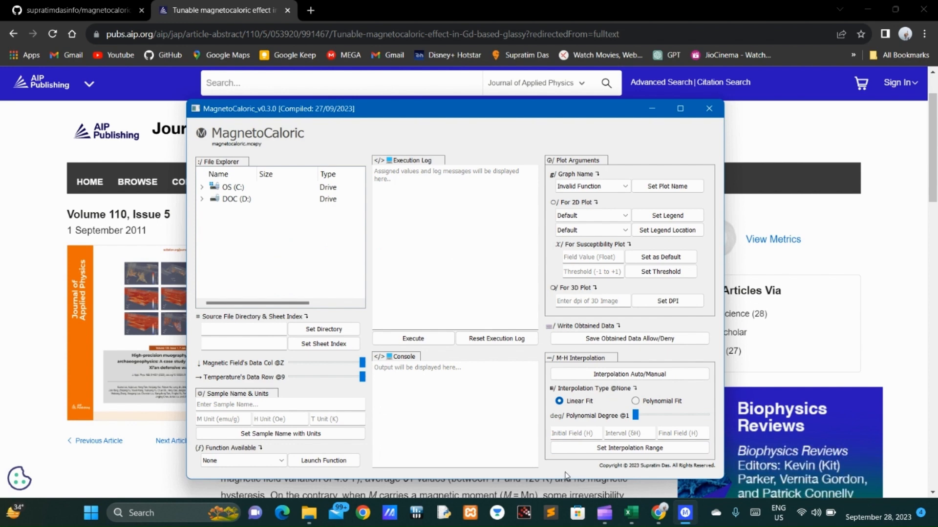
left_click(116, 7)
scroll(574, 339, "down", 17)
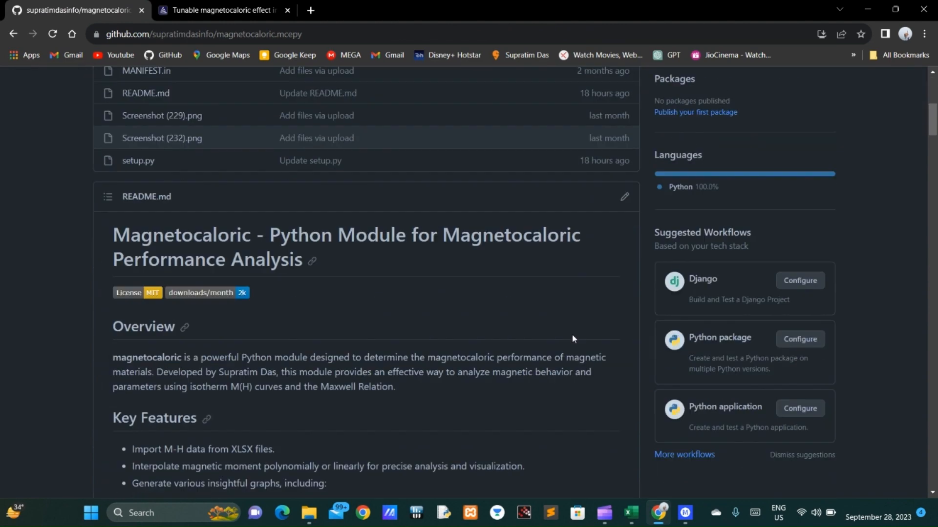
scroll(575, 339, "down", 13)
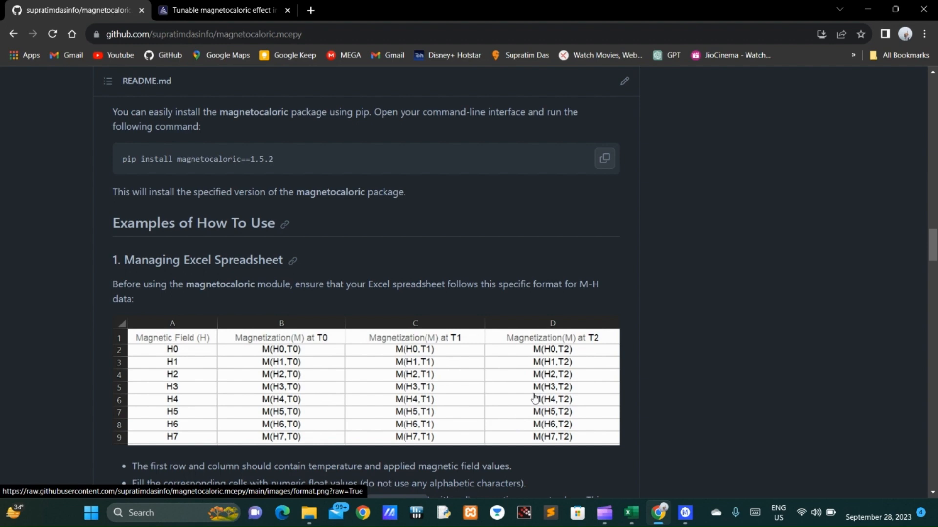
Step: Switch to File Explorer to view the demo folder under Works on drive D, and return to MagnetoCaloric
left_click(311, 513)
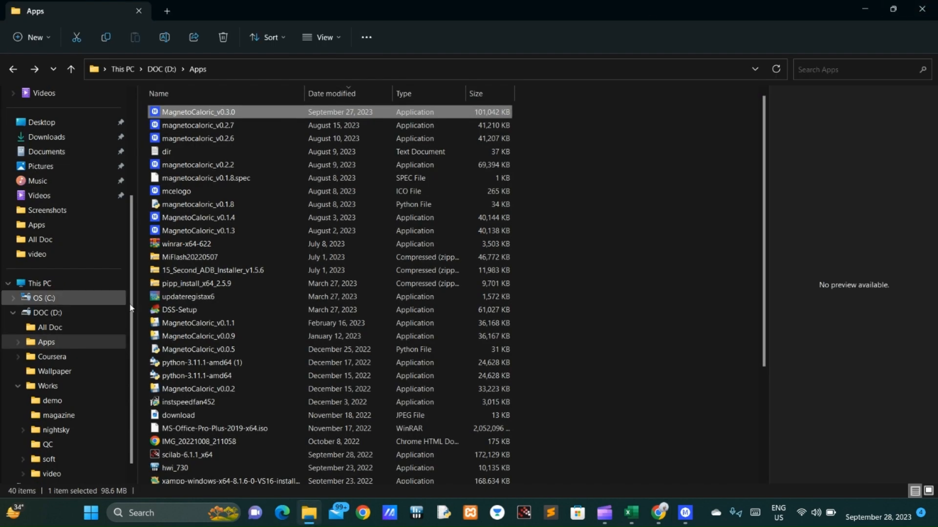
left_click(52, 402)
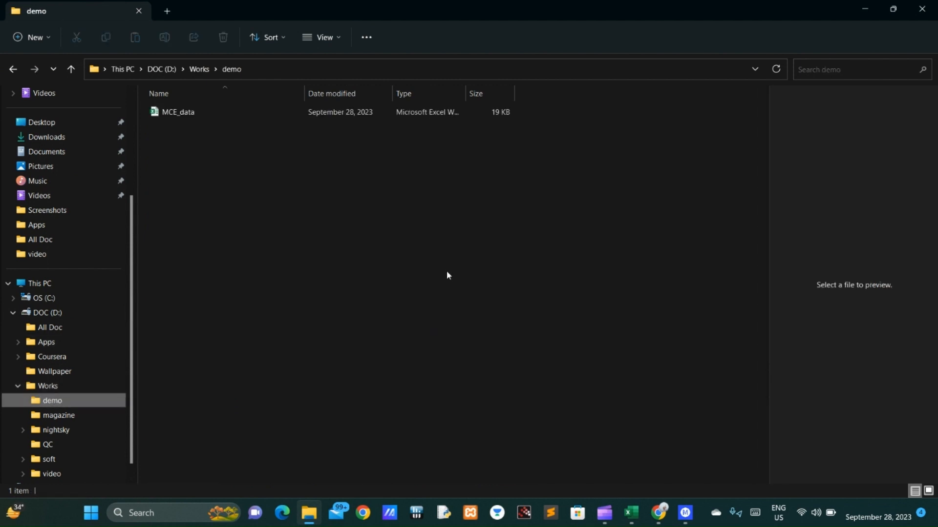
left_click(685, 513)
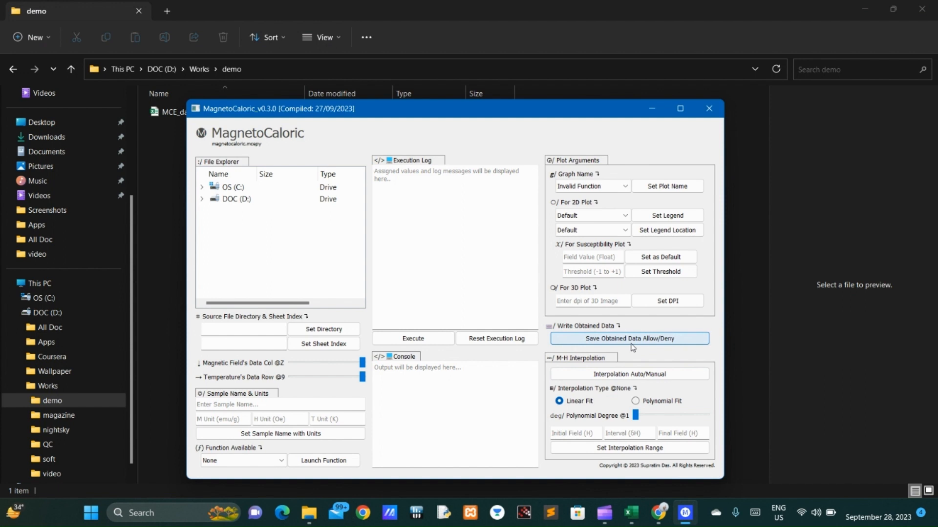
left_click(177, 222)
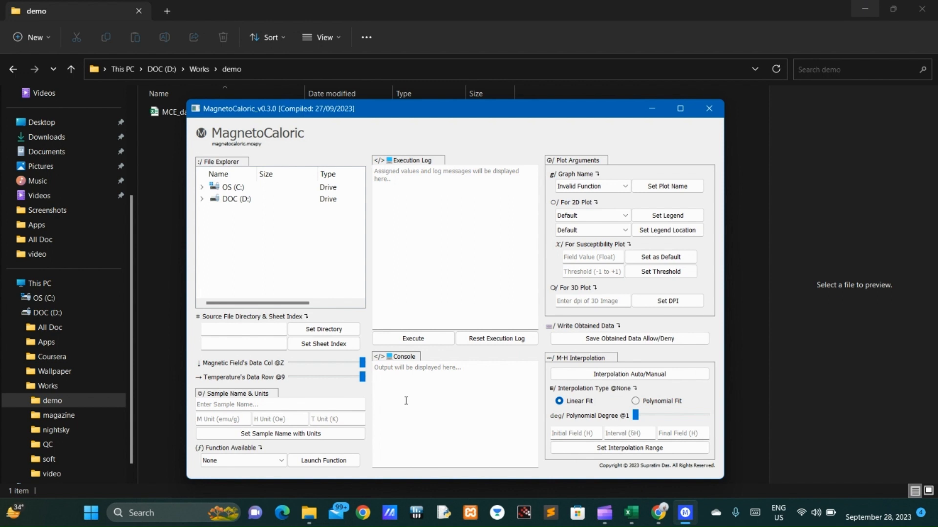
Step: Expand drive D and its Works folder in the file tree, and widen the Name column to show full names
left_click(256, 328)
left_click(202, 200)
left_click(214, 258)
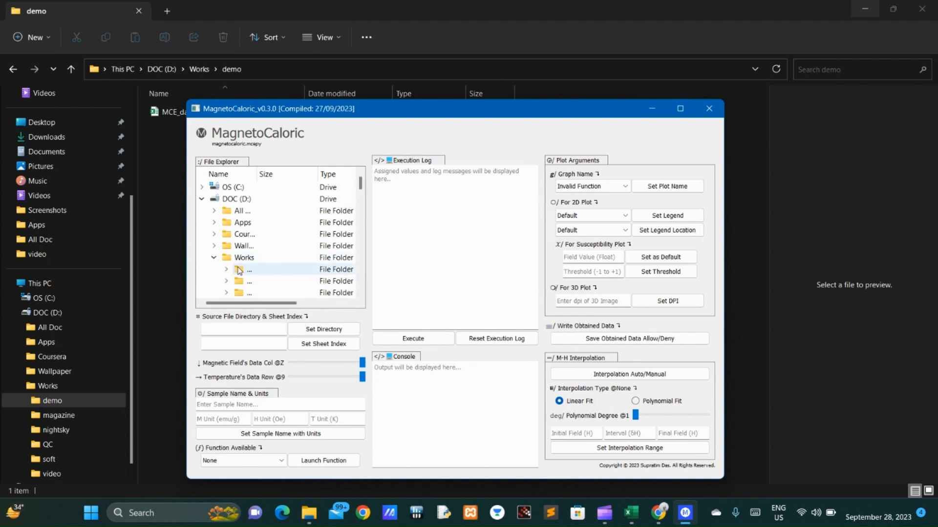
scroll(243, 280, "down", 6)
left_click_drag(259, 174, 313, 174)
scroll(272, 254, "up", 3)
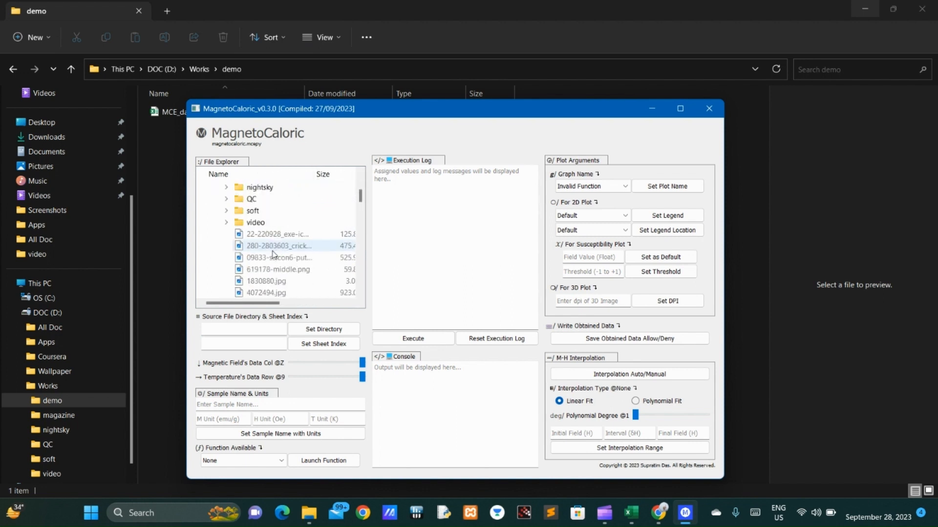
Step: Set MCE_data.xlsx in the demo folder under Works as the source file directory
scroll(271, 251, "up", 1)
scroll(244, 247, "down", 6)
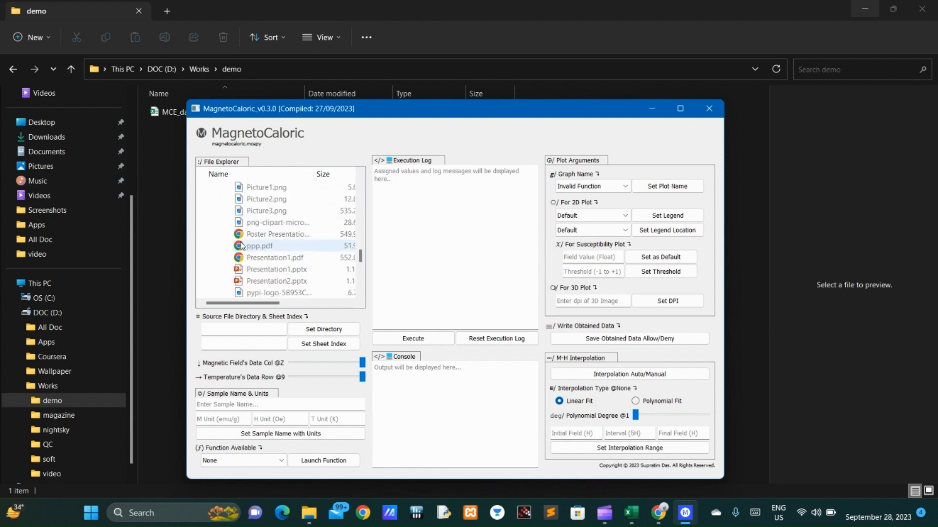
scroll(241, 246, "up", 7)
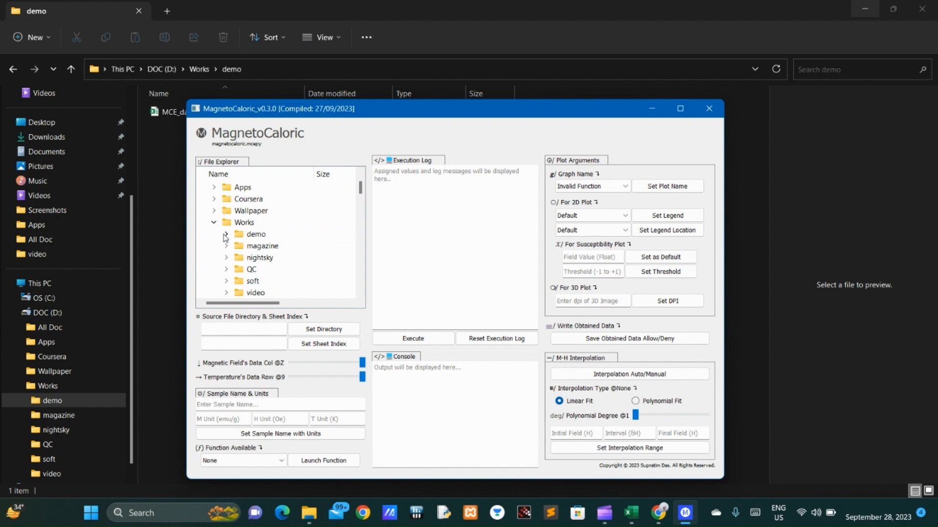
left_click(225, 235)
left_click(278, 245)
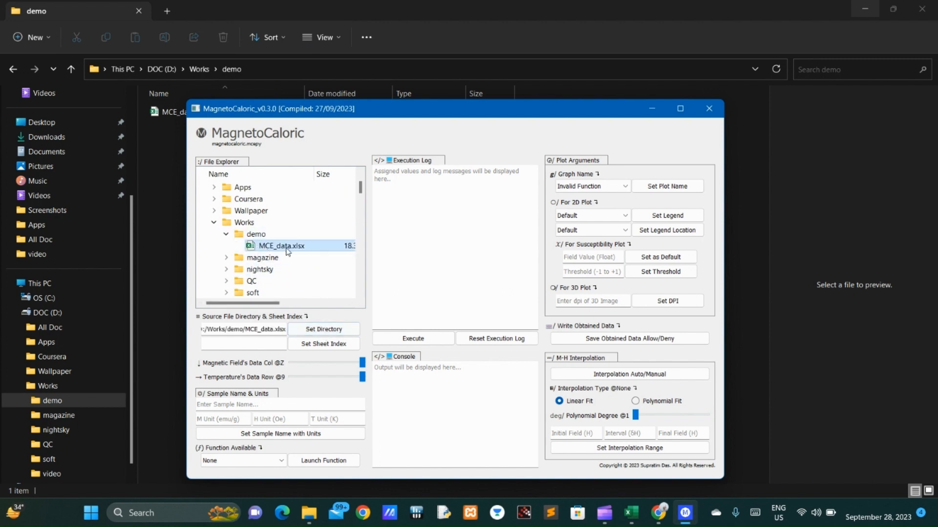
left_click(316, 330)
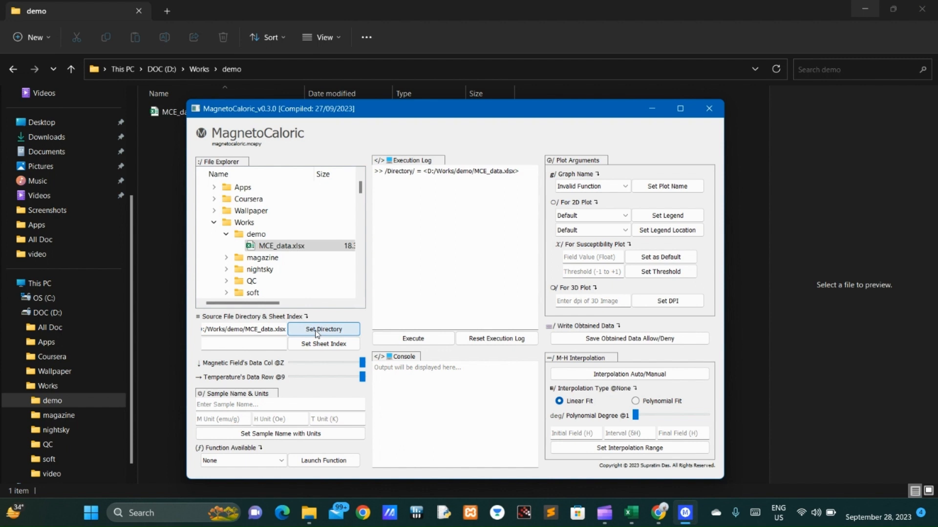
Step: Check the sheet in the MCE_data Excel workbook and set the sheet index to 1 in MagnetoCaloric
left_click(271, 345)
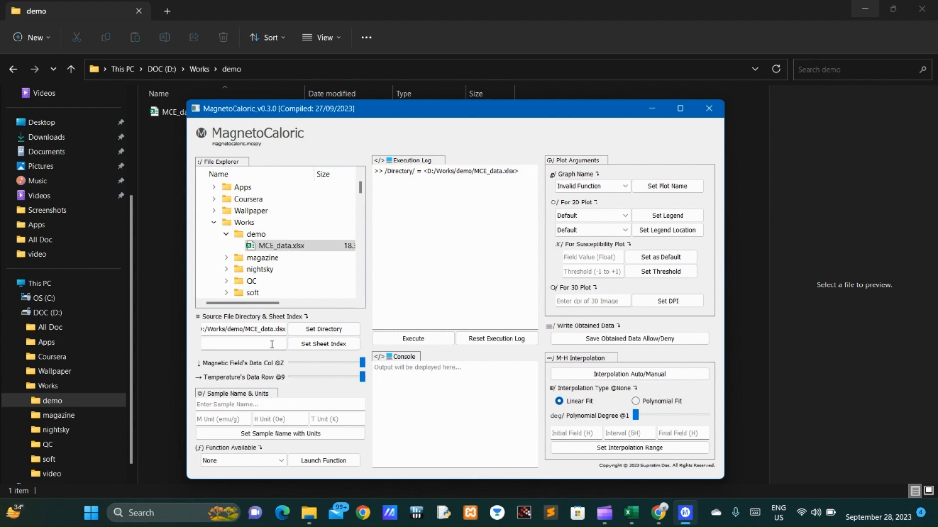
left_click(631, 513)
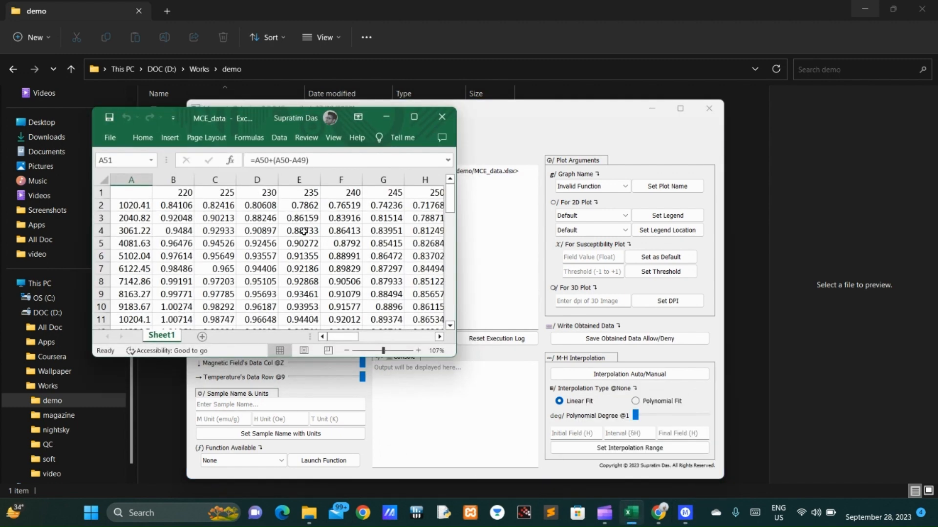
left_click(386, 118)
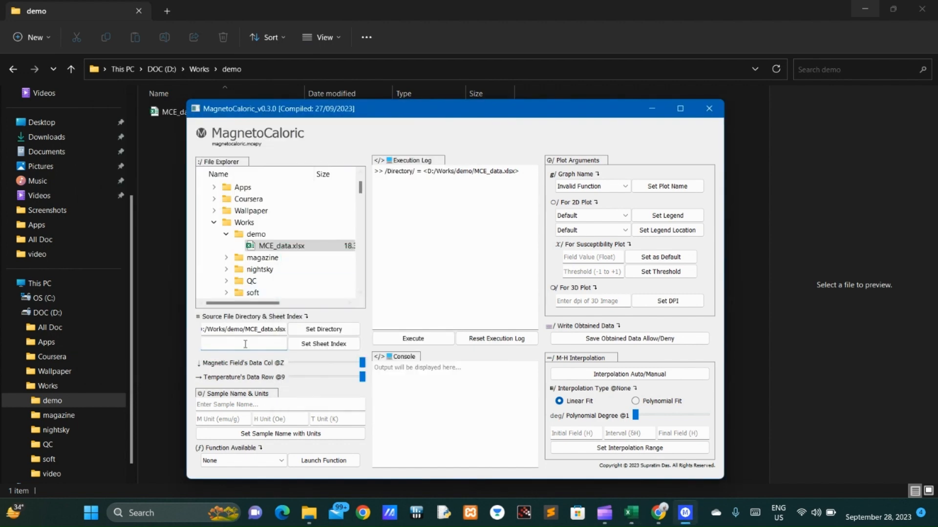
type("1")
left_click(323, 344)
Step: Set the magnetic field's data column to A and the temperature's data row to 1, check them against the workbook, and allow saving obtained data
left_click(291, 366)
left_click(289, 366)
left_click(292, 364)
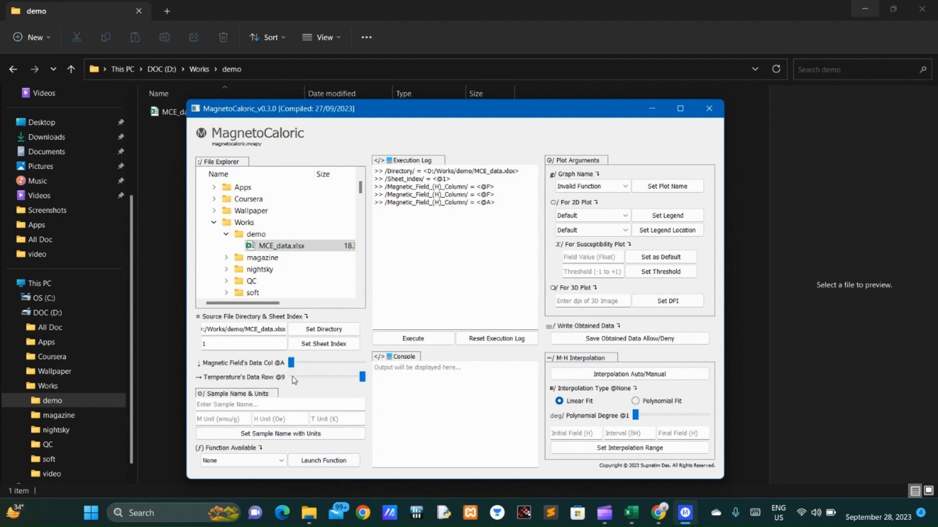
left_click(292, 376)
left_click(630, 522)
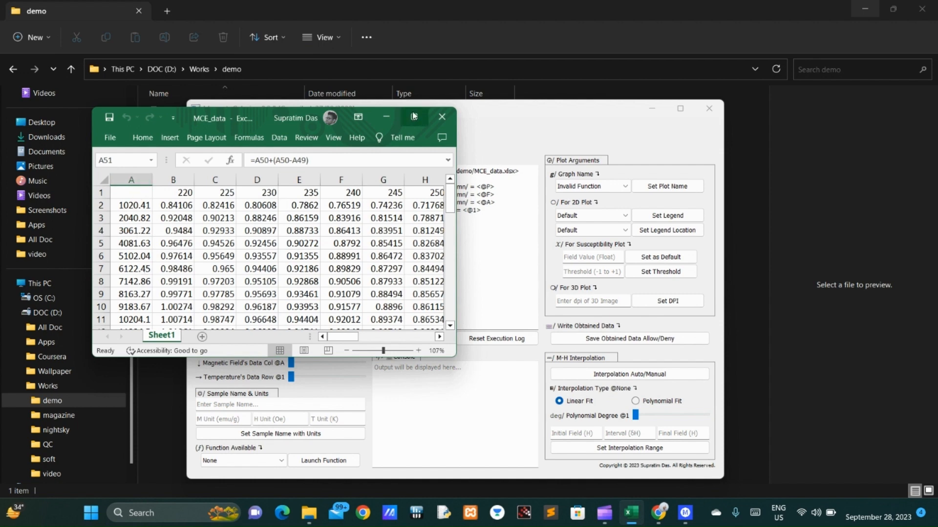
left_click(385, 118)
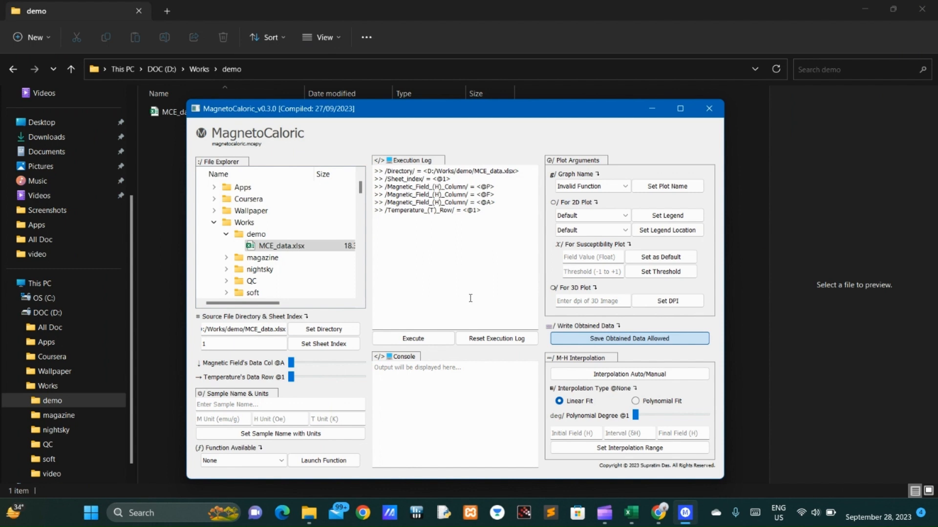
Step: Set the sample name to Gd with units emu/g for magnetization, Oe for magnetic field and K for temperature
left_click(276, 405)
type("Gd")
left_click(223, 423)
type("emu/g")
left_click(274, 420)
type("Oe")
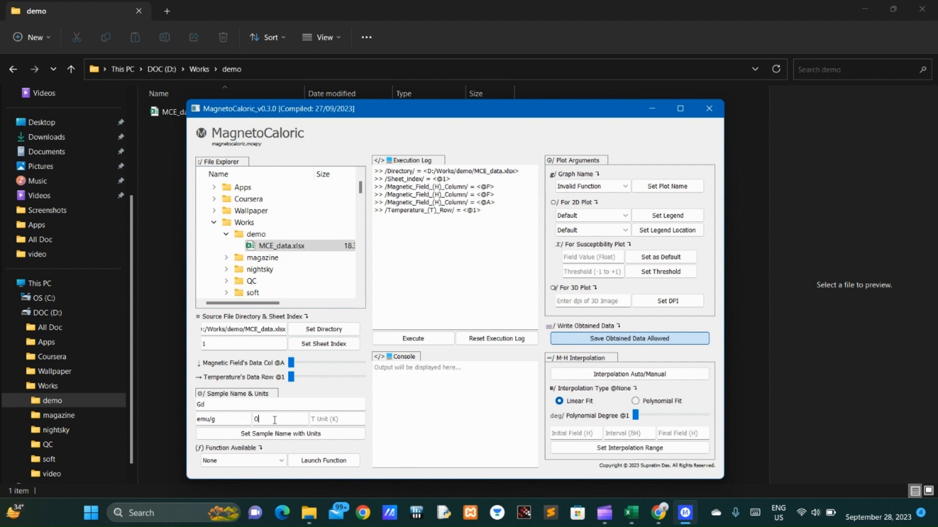
left_click(326, 420)
type("K")
left_click(317, 434)
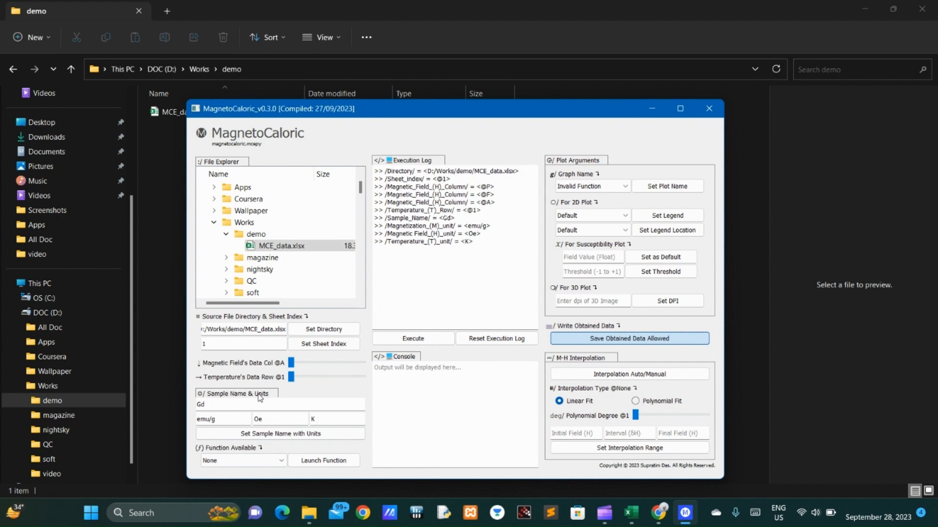
Step: Choose the mce_2d_plot+write function and launch it
left_click(256, 461)
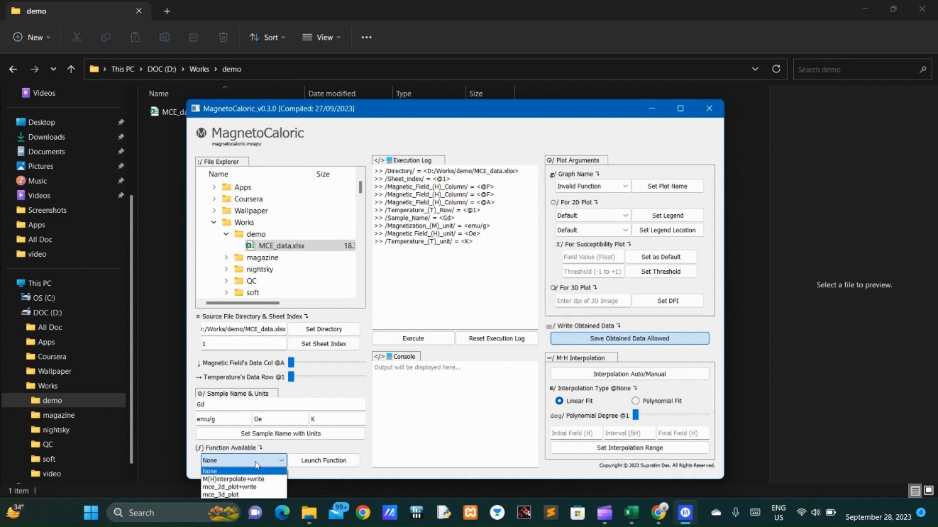
left_click(229, 487)
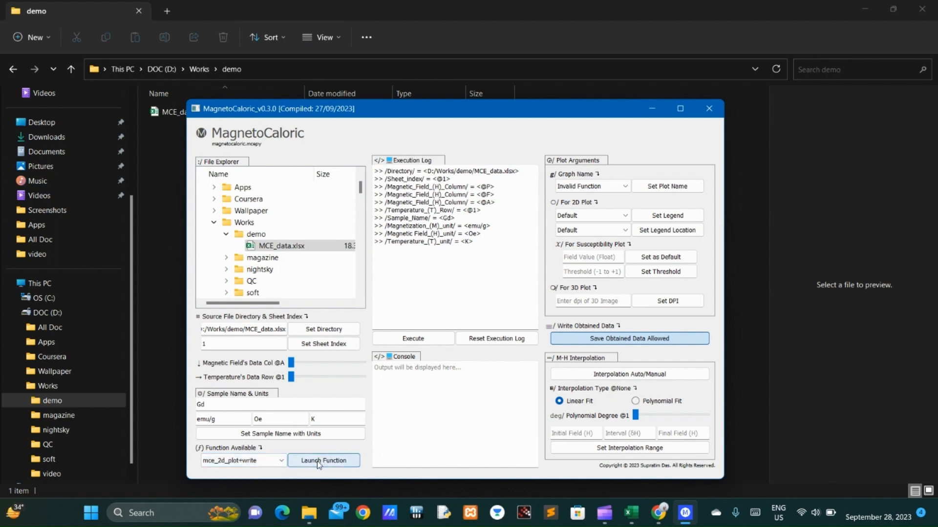
left_click(318, 461)
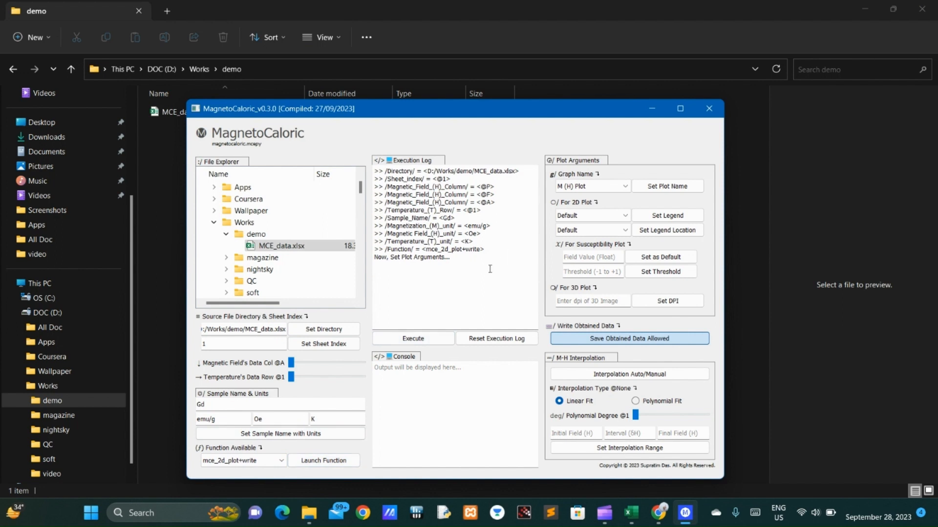
Step: Set the graph name to Entropy Change (T) Plot
left_click(604, 186)
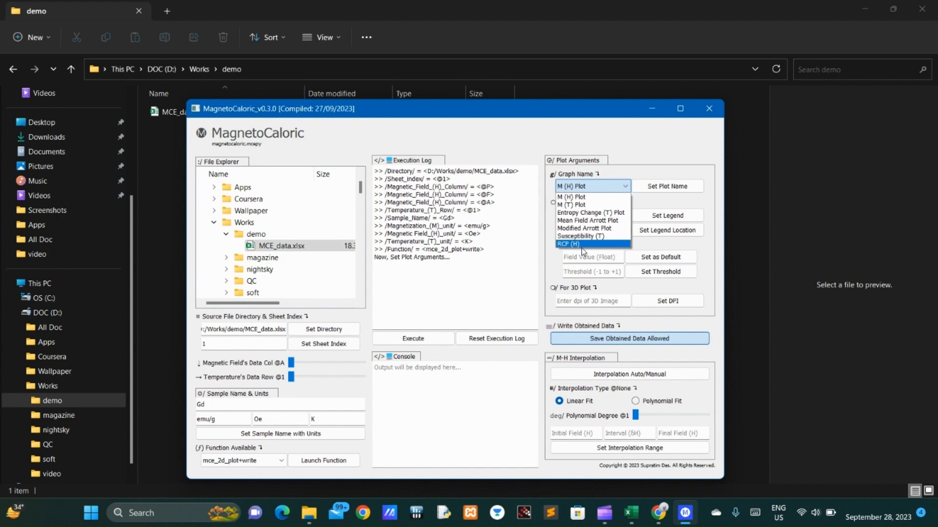
left_click(585, 218)
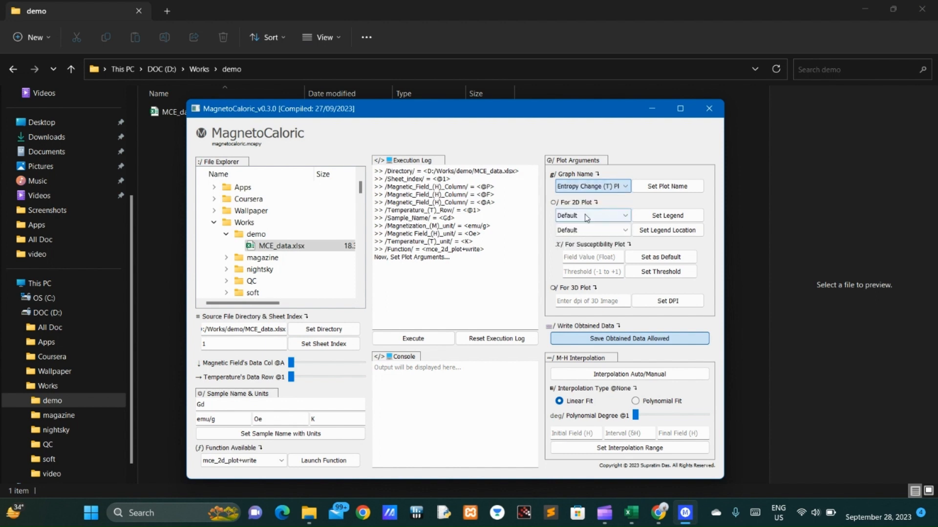
left_click(658, 189)
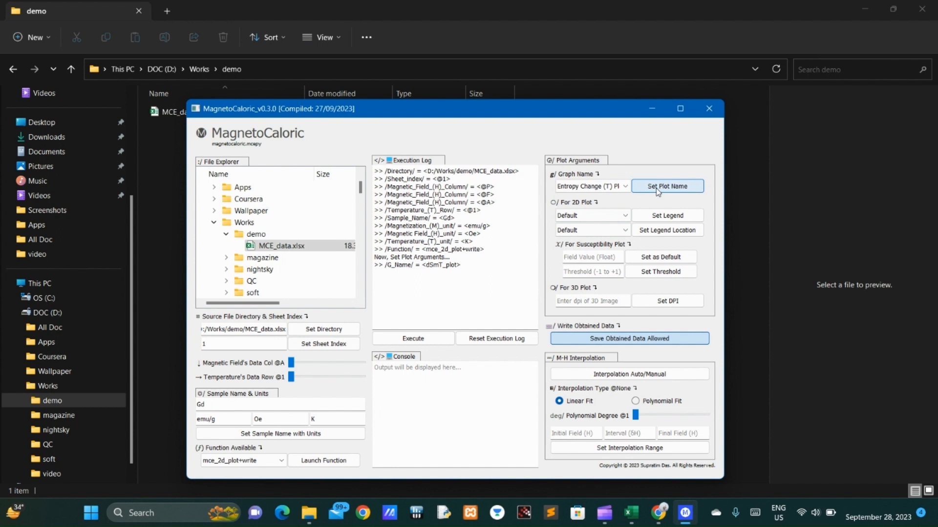
Step: Set the 2D plot's legend to Yes and its legend location to best
left_click(592, 216)
left_click(588, 239)
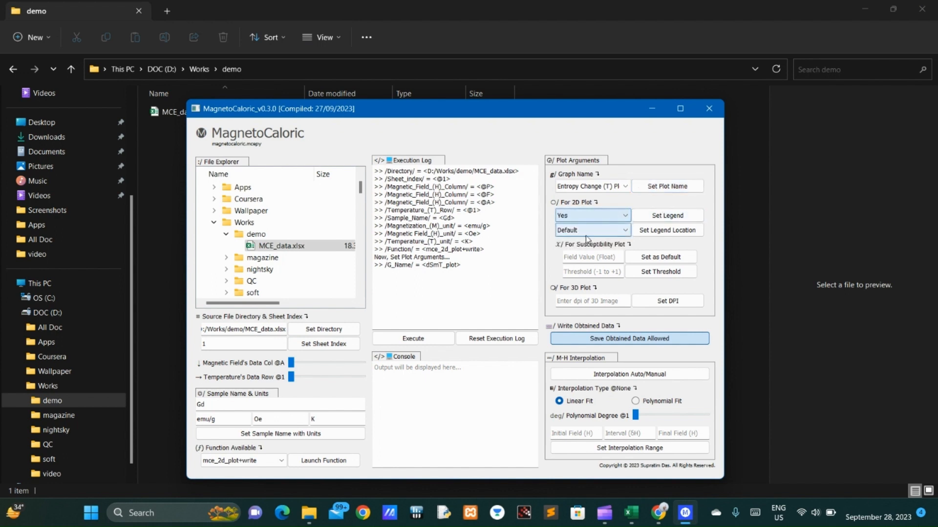
left_click(667, 216)
left_click(592, 230)
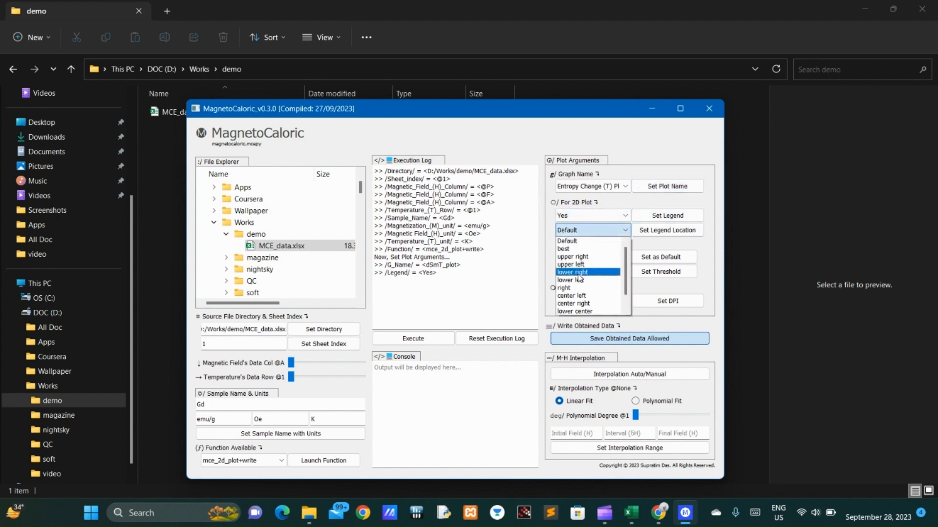
left_click(569, 249)
left_click(646, 232)
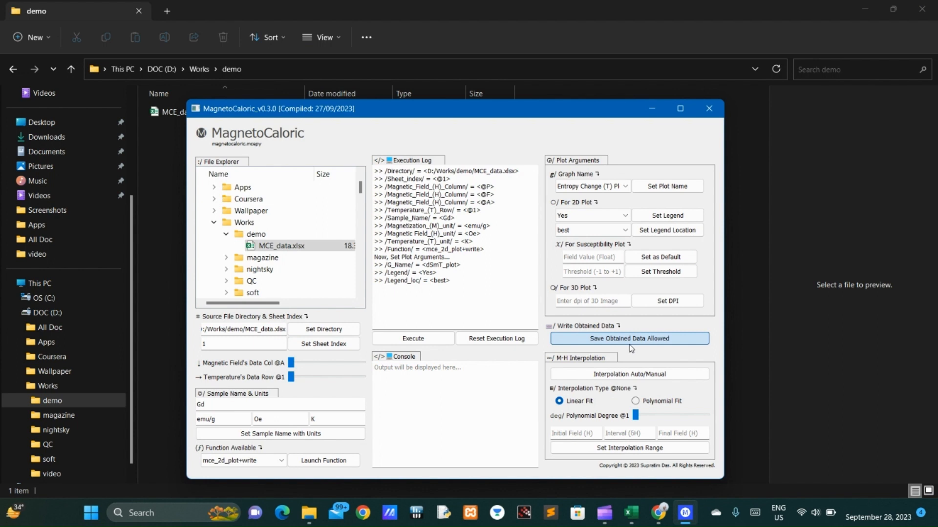
Step: Execute the configured entropy change plot with data writing, and close its figure window
left_click(404, 342)
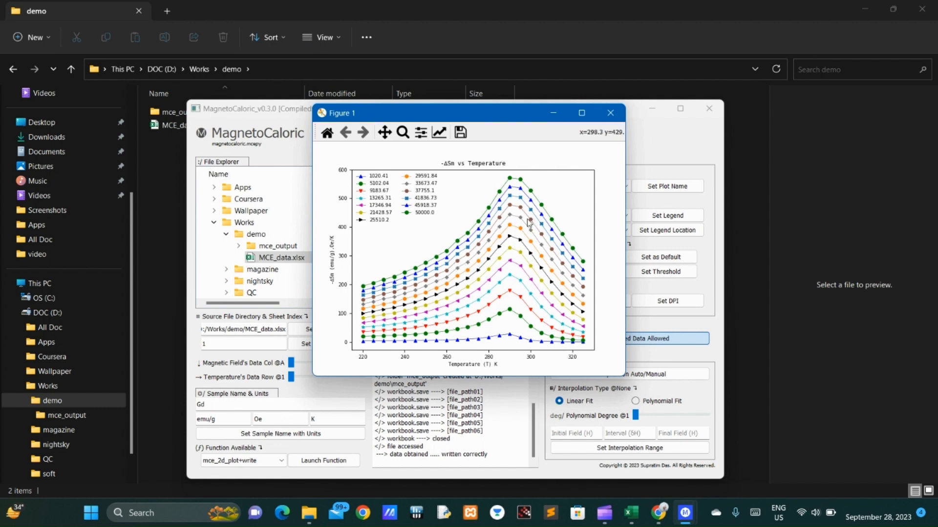
left_click(610, 112)
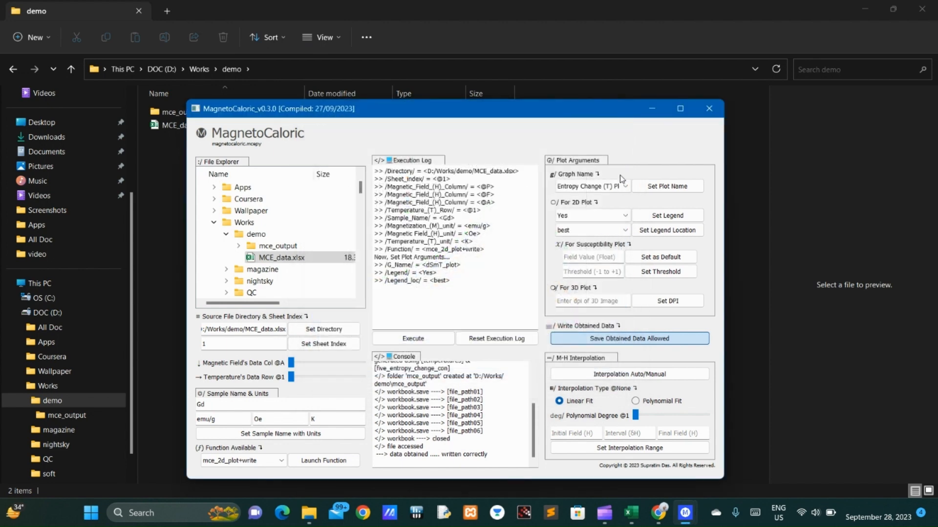
Step: Set the graph name to M (T) Plot, execute it with data writing, and close its figure window
left_click(591, 189)
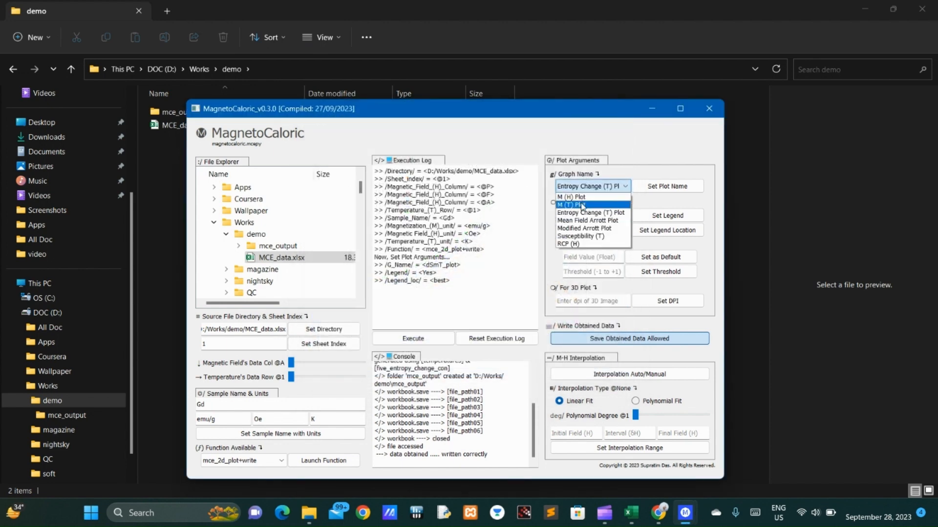
left_click(583, 205)
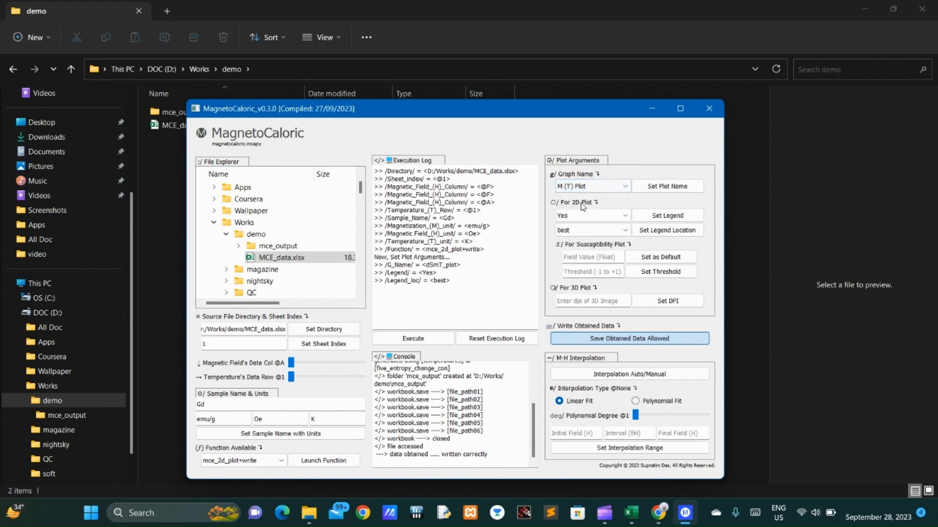
left_click(667, 189)
left_click(428, 345)
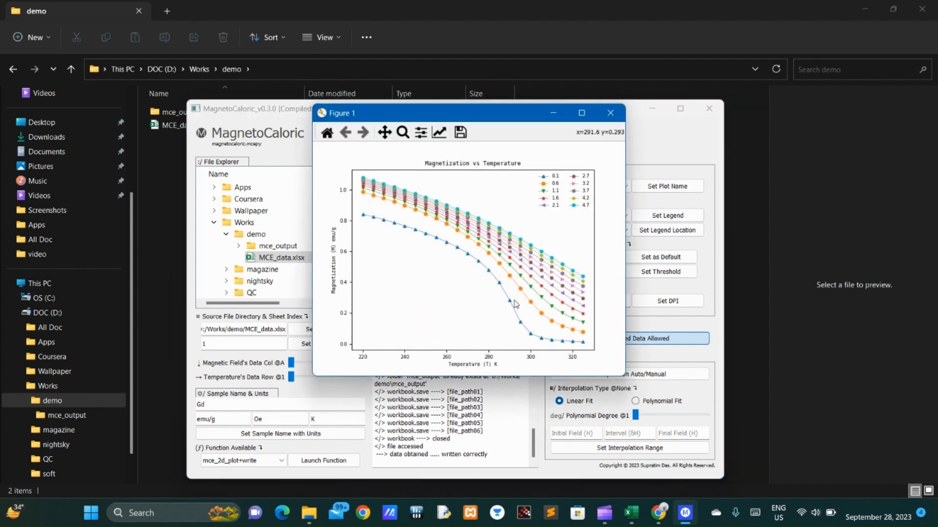
left_click(610, 113)
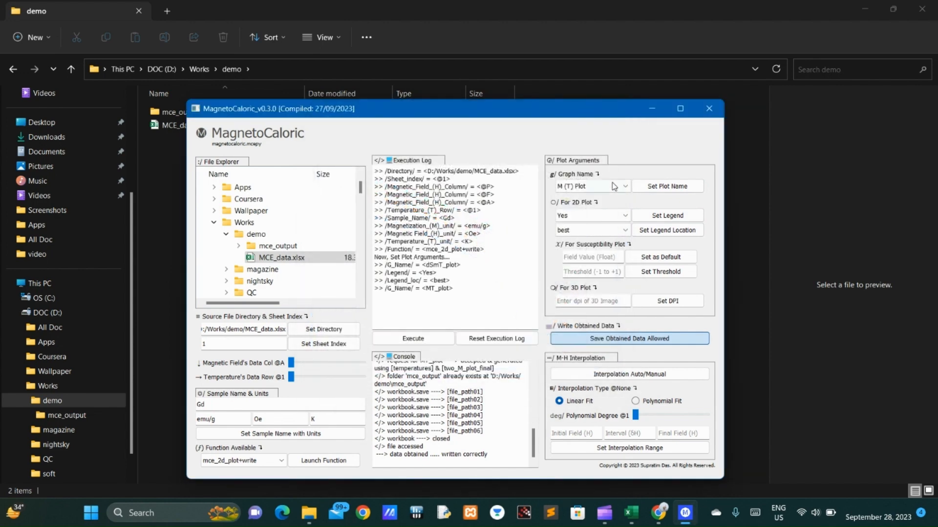
Step: Set the graph name to M (H) Plot, execute it with data writing, and close its figure window
left_click(625, 186)
left_click(591, 196)
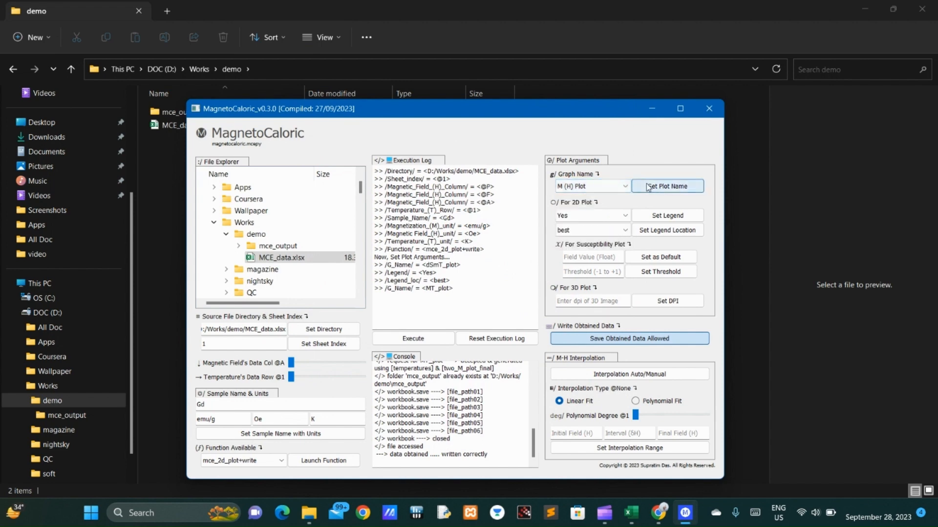
left_click(668, 186)
left_click(432, 344)
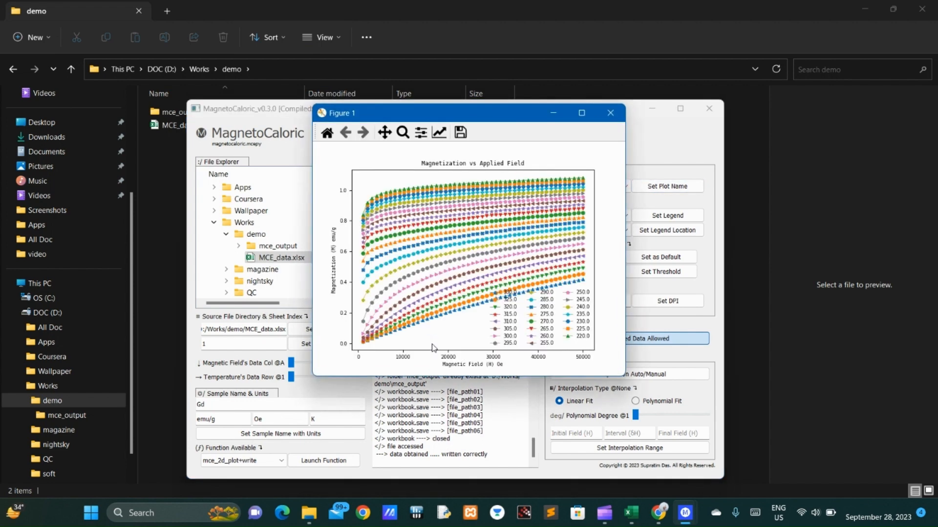
left_click(611, 113)
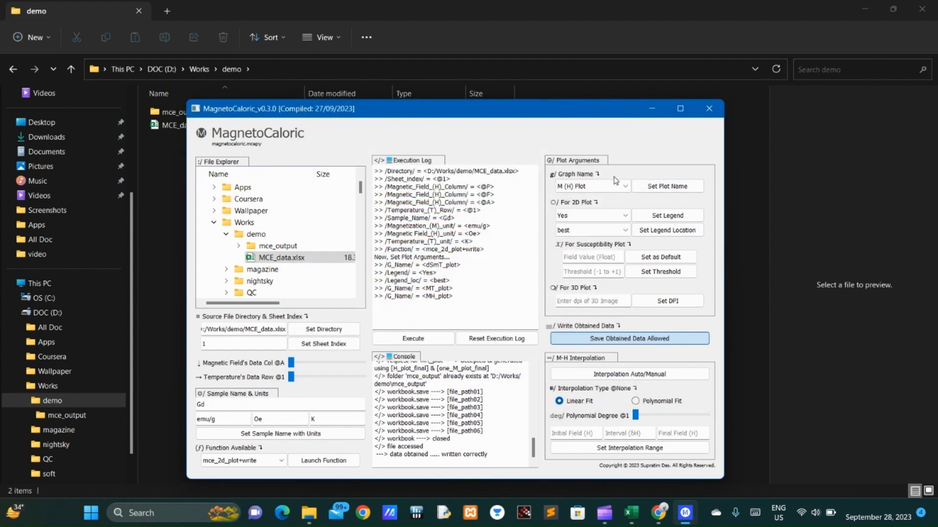
Step: Generate the Mean Field Arrott Plot with data writing and close its figure window
left_click(620, 186)
left_click(576, 223)
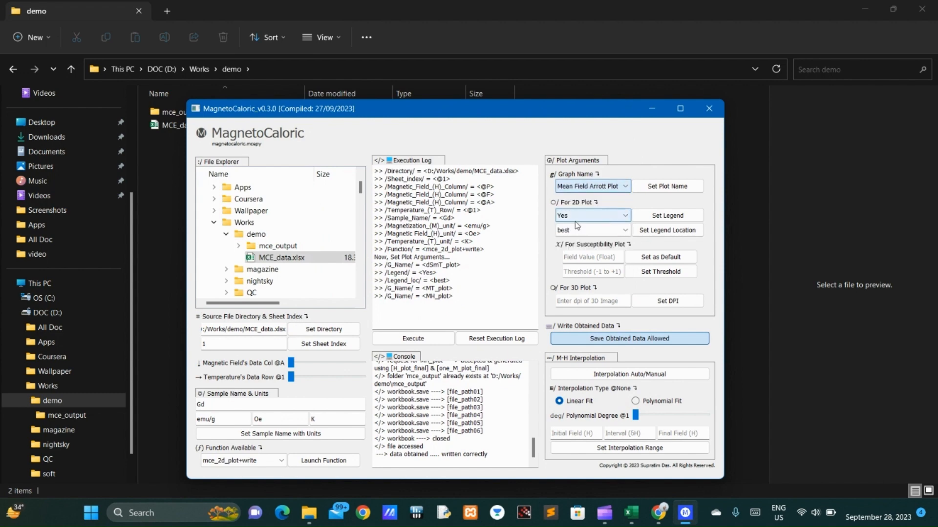
left_click(667, 186)
left_click(445, 338)
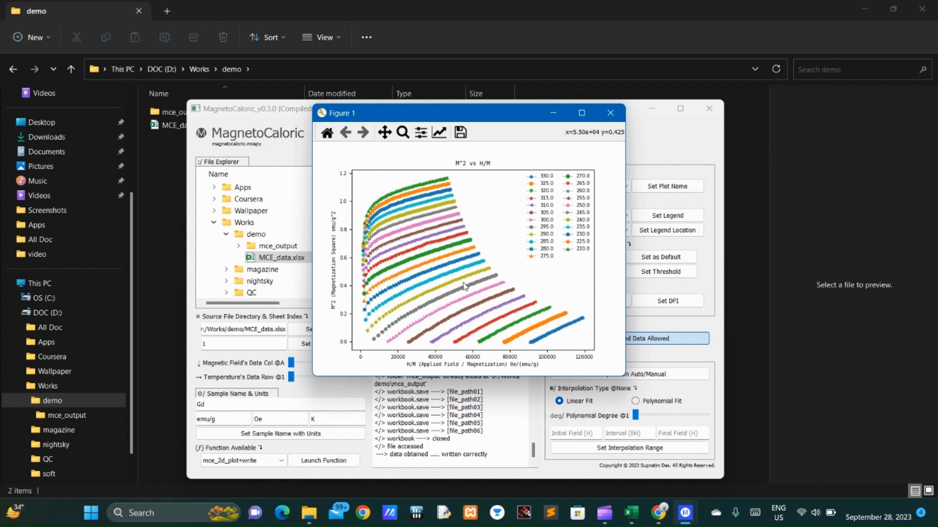
left_click(610, 112)
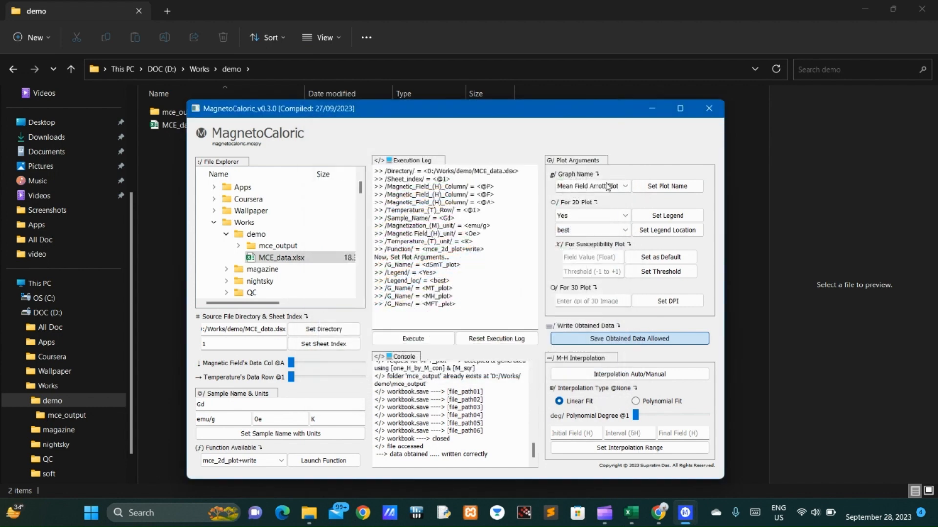
Step: Generate the Modified Arrott Plot with data writing and close its figure window
left_click(607, 187)
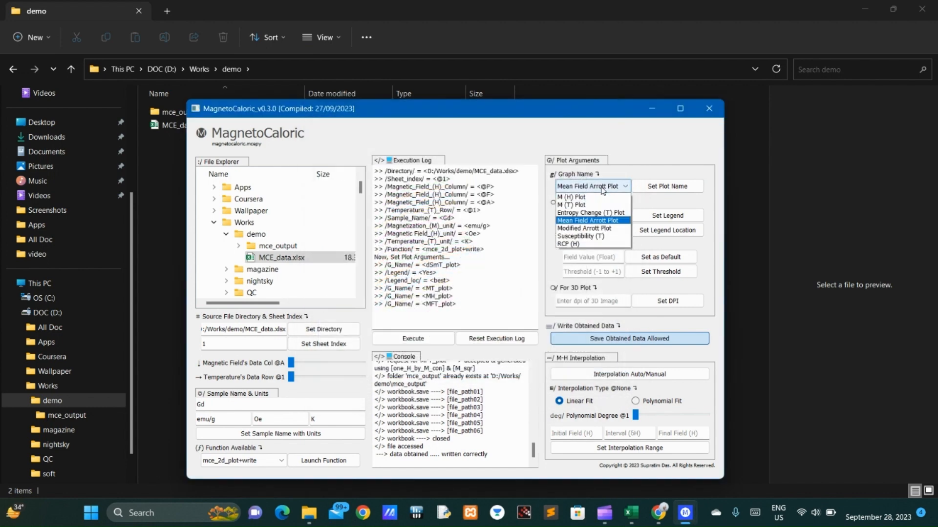
left_click(584, 228)
left_click(658, 193)
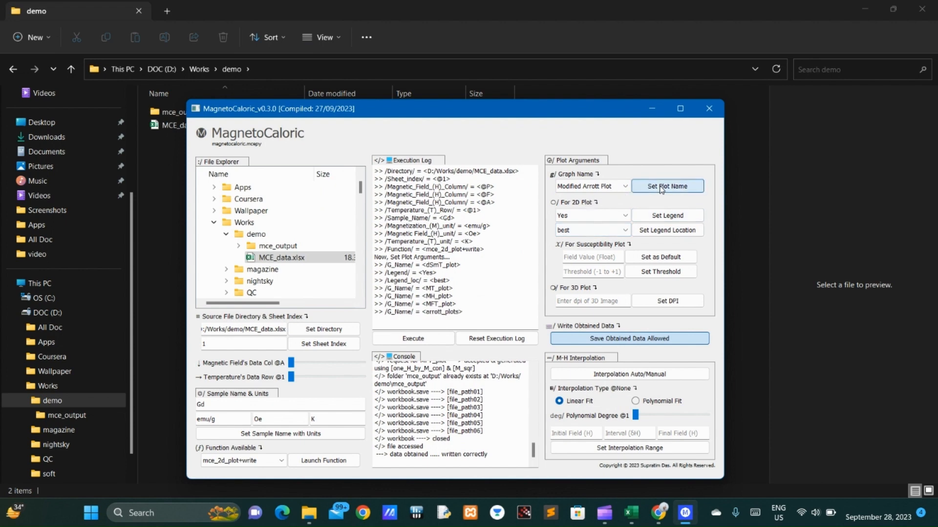
left_click(451, 342)
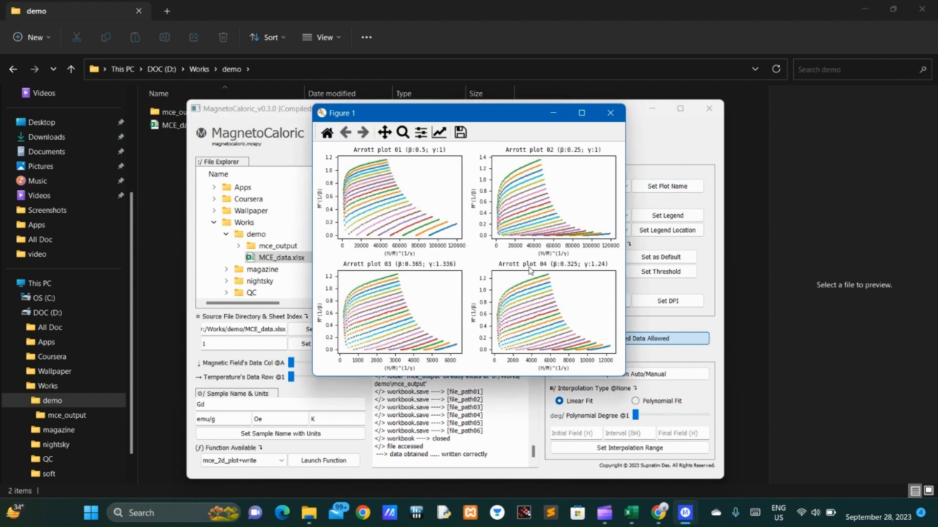
left_click(610, 113)
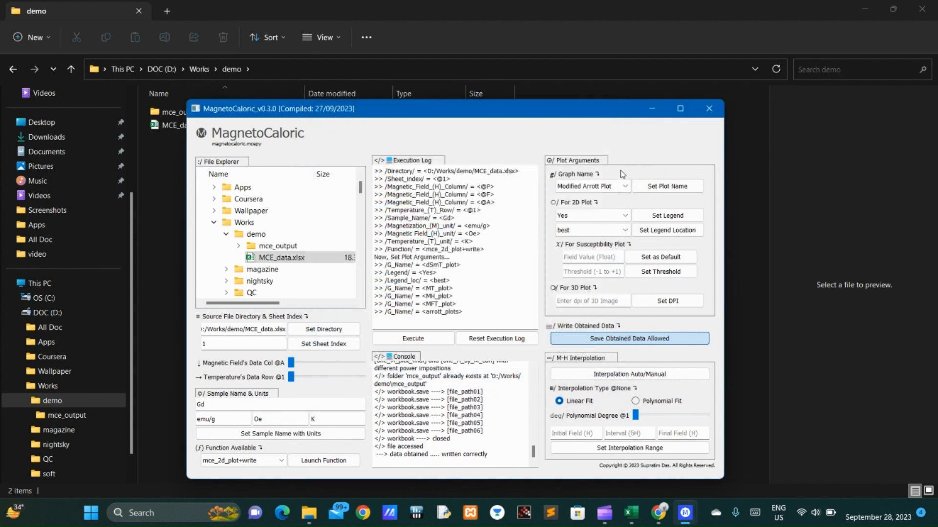
Step: Generate the RCP (H) plot with data writing and close its figure window
left_click(593, 186)
left_click(570, 245)
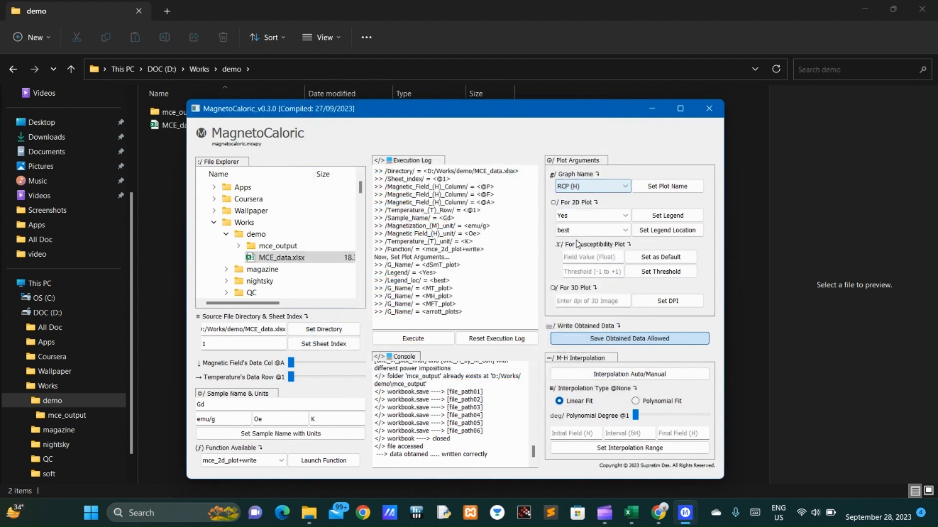
left_click(659, 188)
left_click(413, 338)
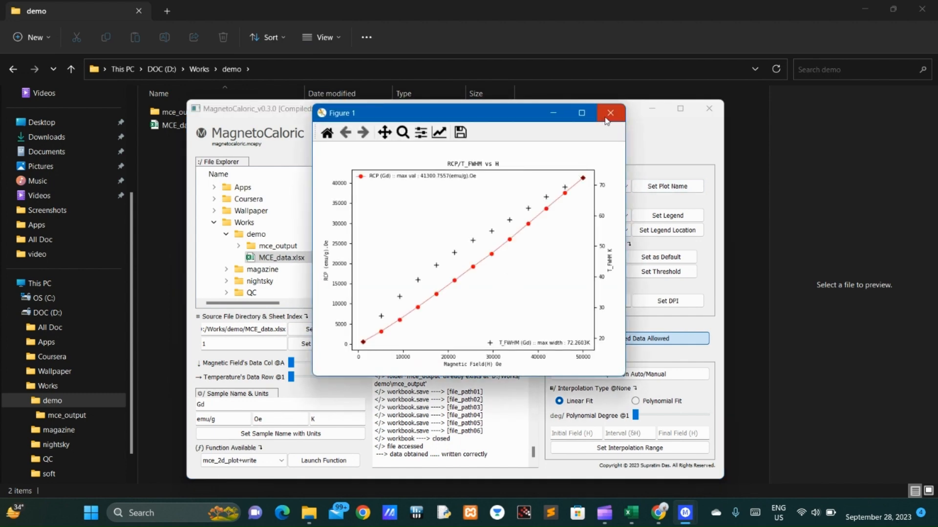
left_click(606, 120)
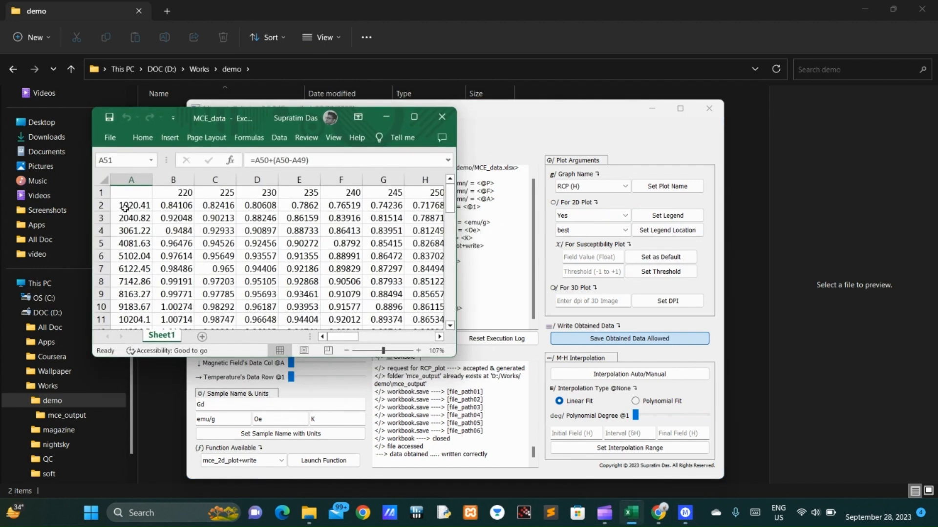
Step: Copy the full magnetic field value from cell A2 of the MCE_data workbook in Excel, and minimise the workbook
left_click(126, 207)
double_click(126, 208)
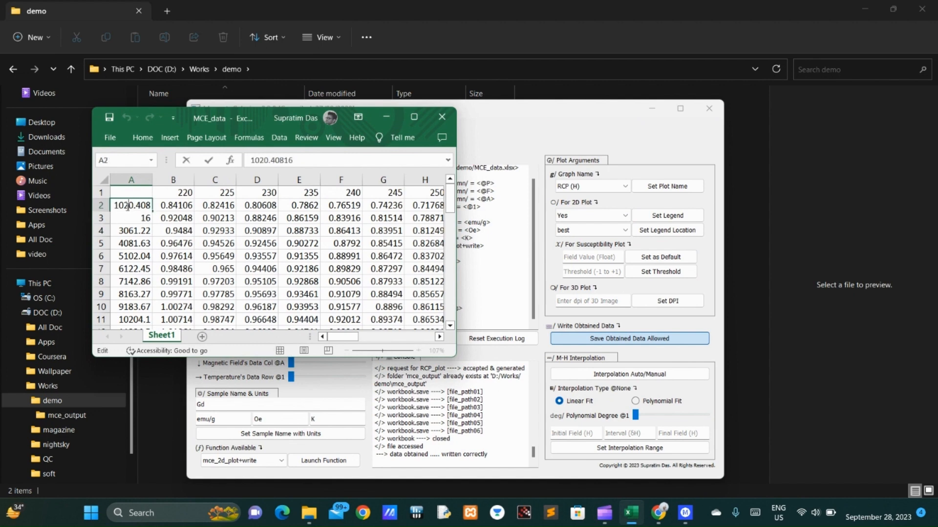
double_click(127, 207)
key("ctrl+c")
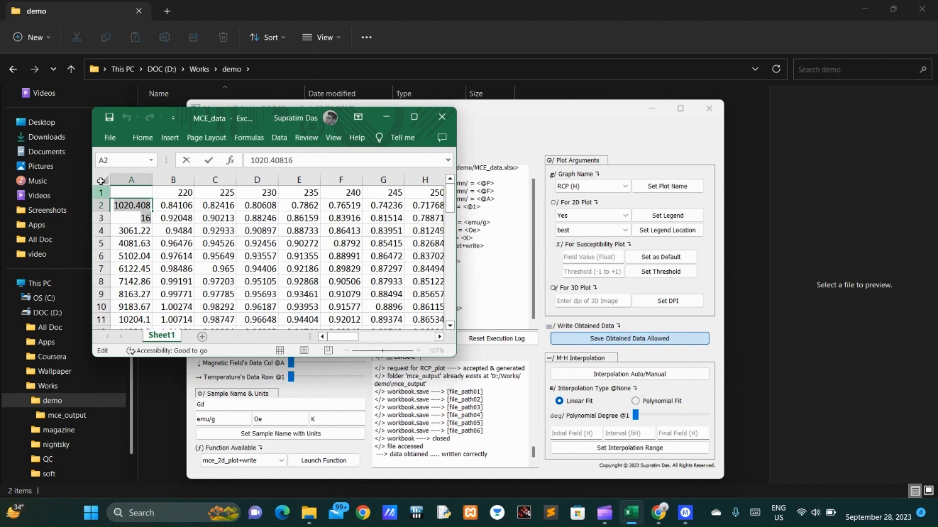
left_click(385, 117)
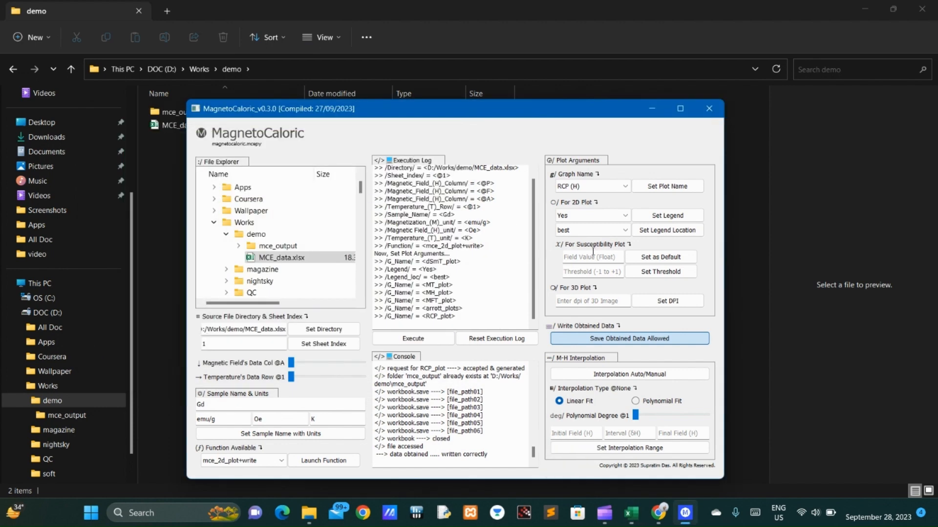
Step: Set the susceptibility plot's field value to 1020.40816 and its threshold to 0 in MagnetoCaloric
left_click(613, 258)
key("ctrl+v")
left_click(665, 257)
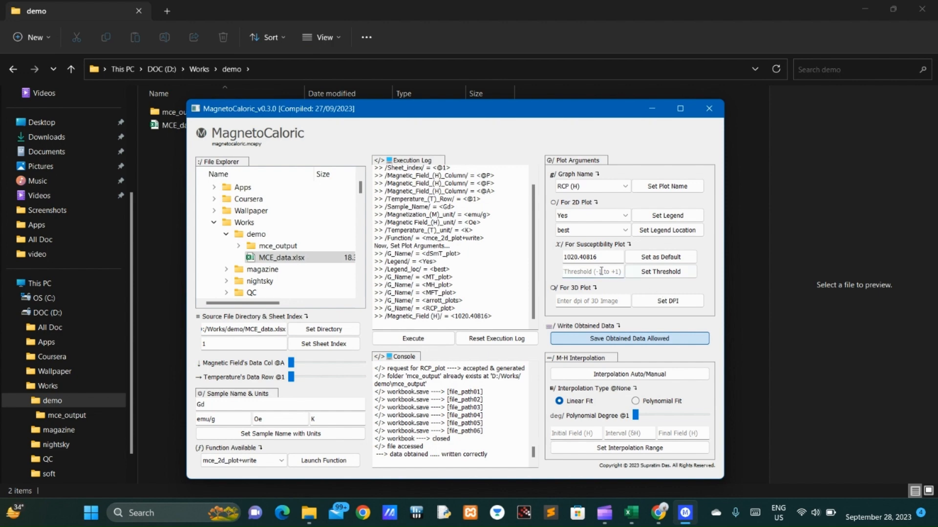
left_click(601, 273)
type("0")
left_click(660, 272)
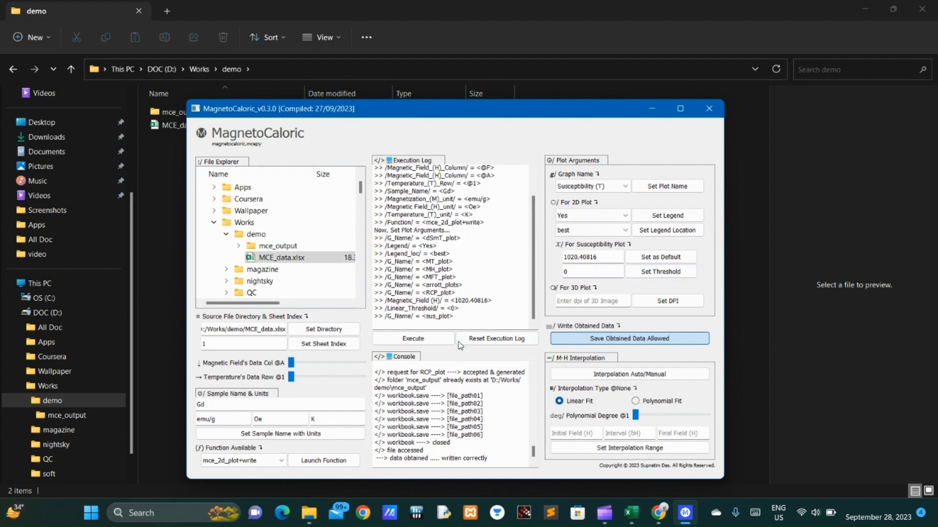
Step: Generate the Susceptibility (T) plot, apply a tight layout to the figure, and close it
left_click(416, 339)
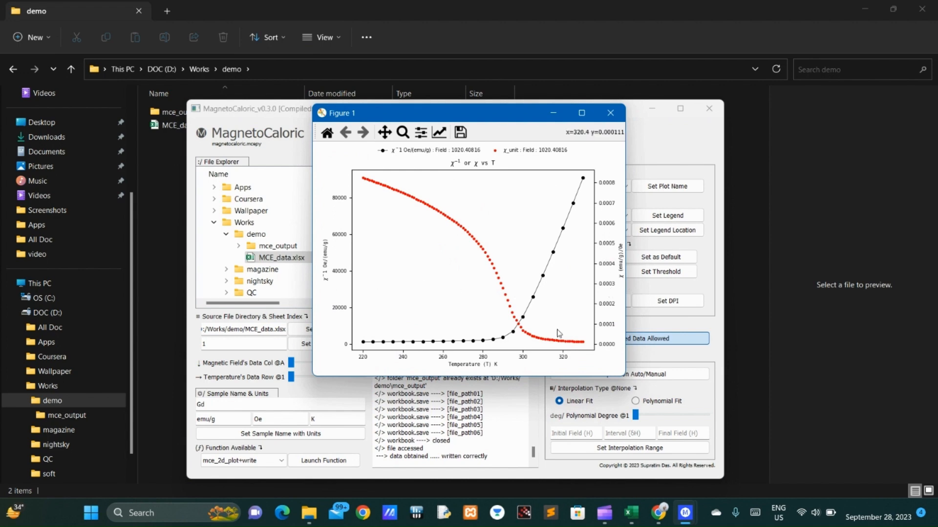
left_click(420, 135)
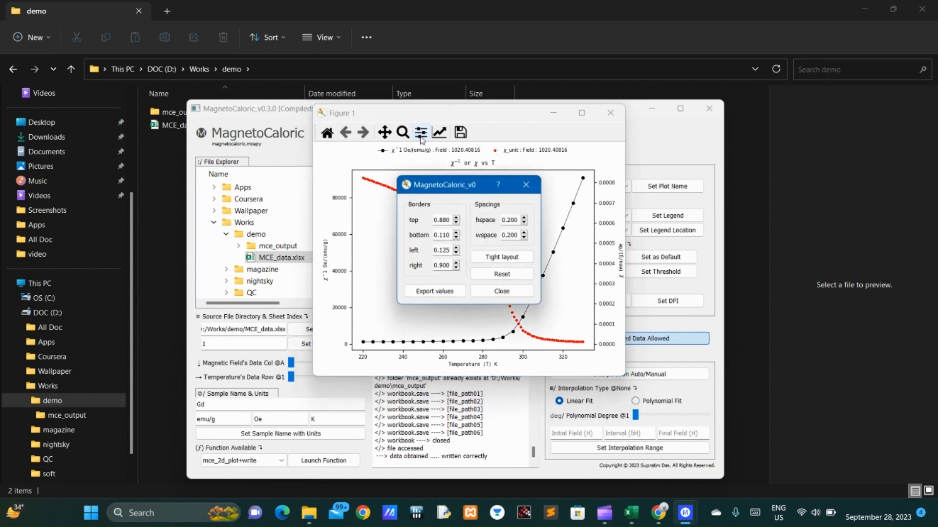
left_click(495, 263)
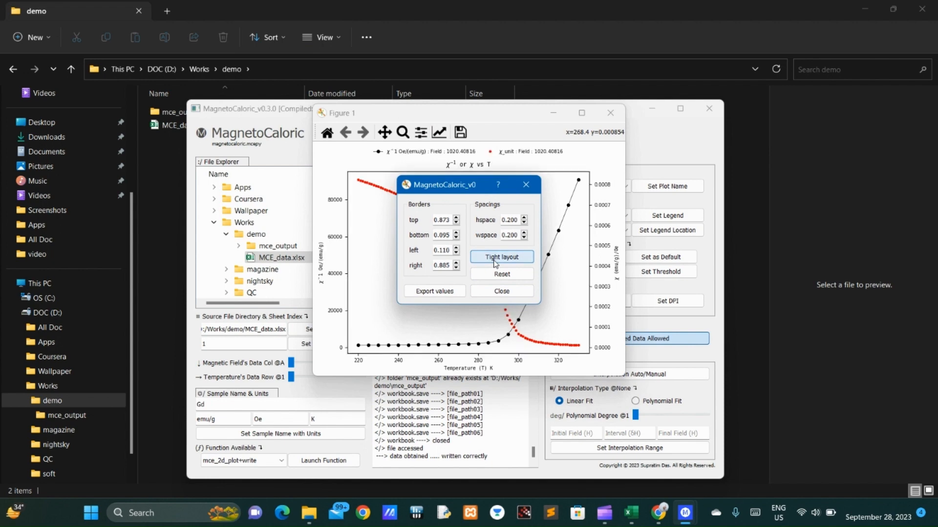
left_click(526, 184)
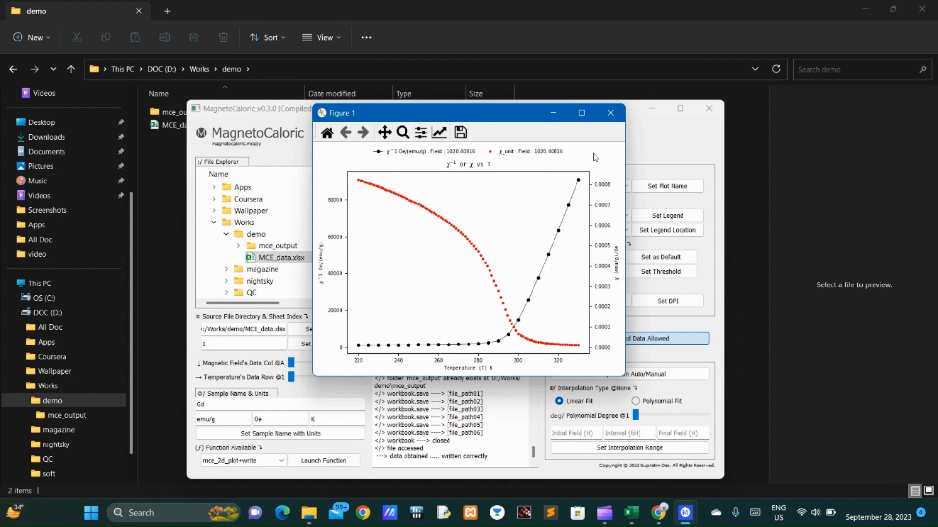
left_click(611, 113)
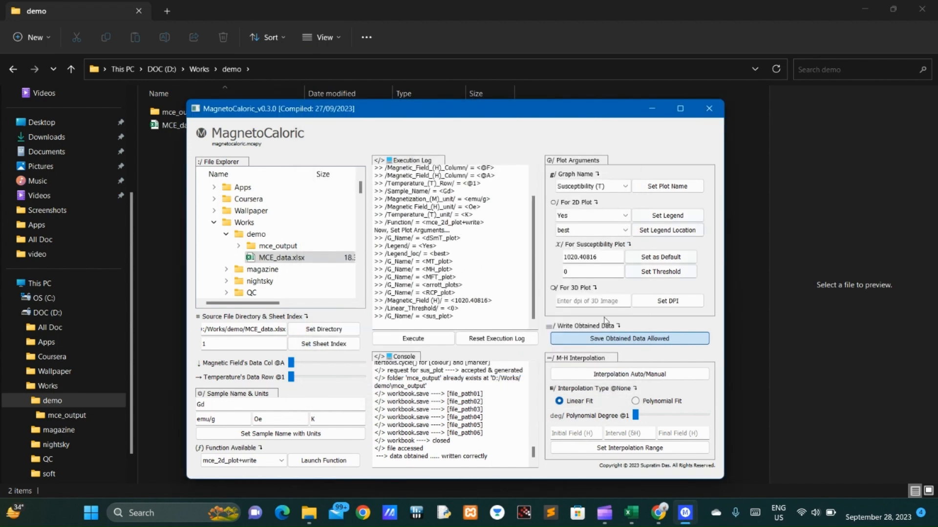
Step: Choose the mce_3d_plot function and launch it
left_click(261, 464)
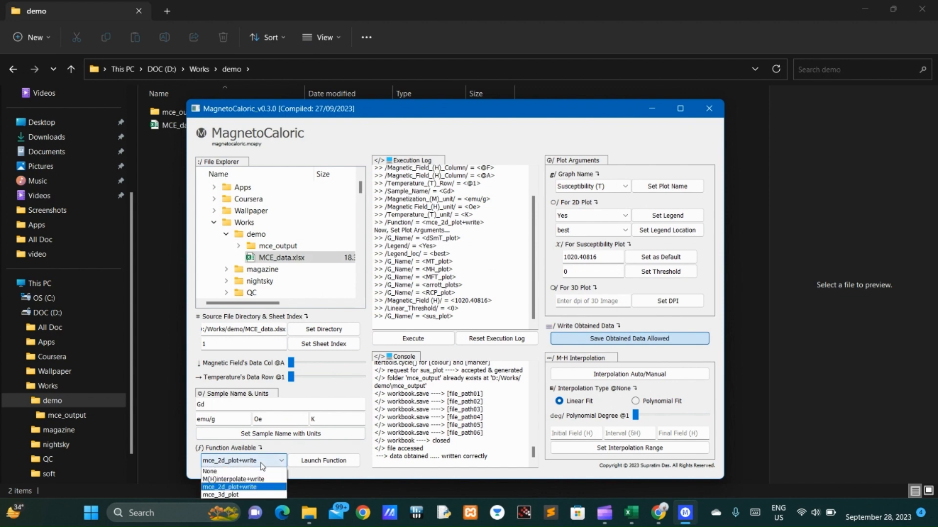
left_click(229, 496)
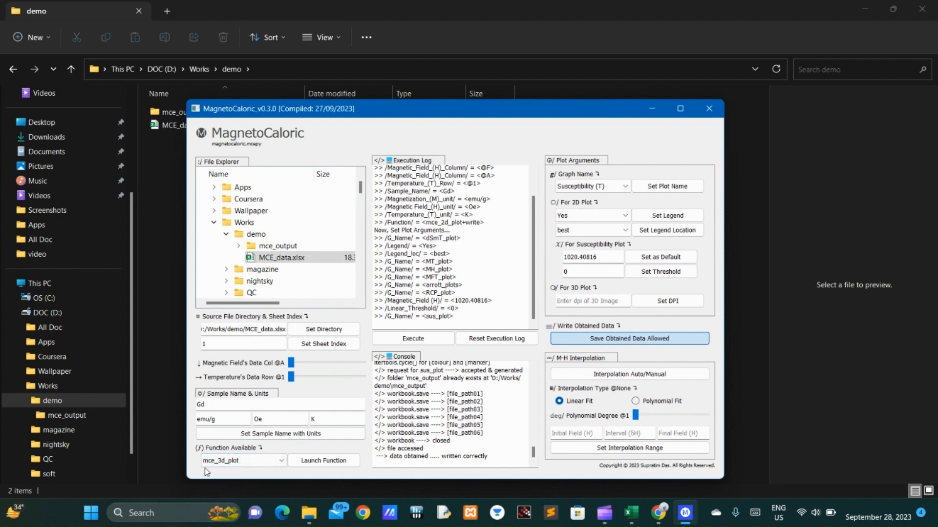
left_click(316, 461)
Step: Generate the M Distribution 3d plot and rotate it to view magnetization along the temperature and field axes
left_click(604, 187)
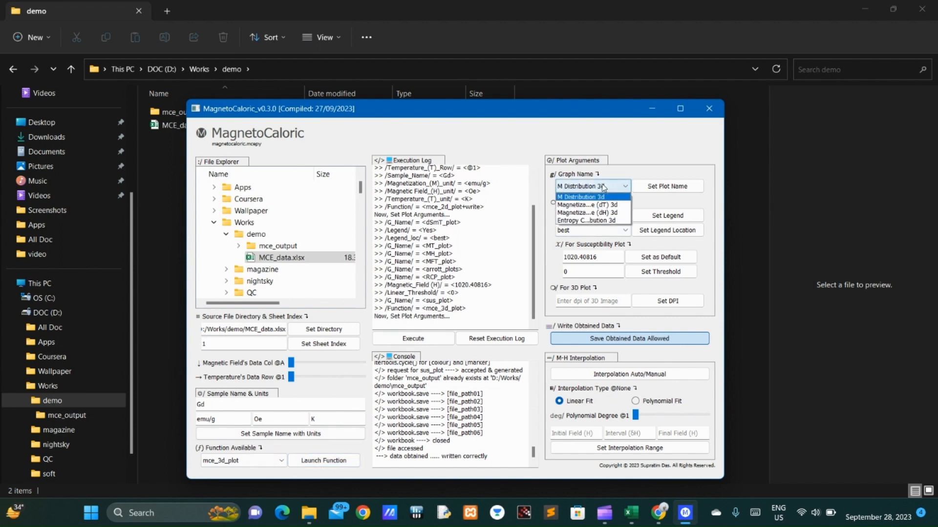
left_click(568, 197)
left_click(665, 186)
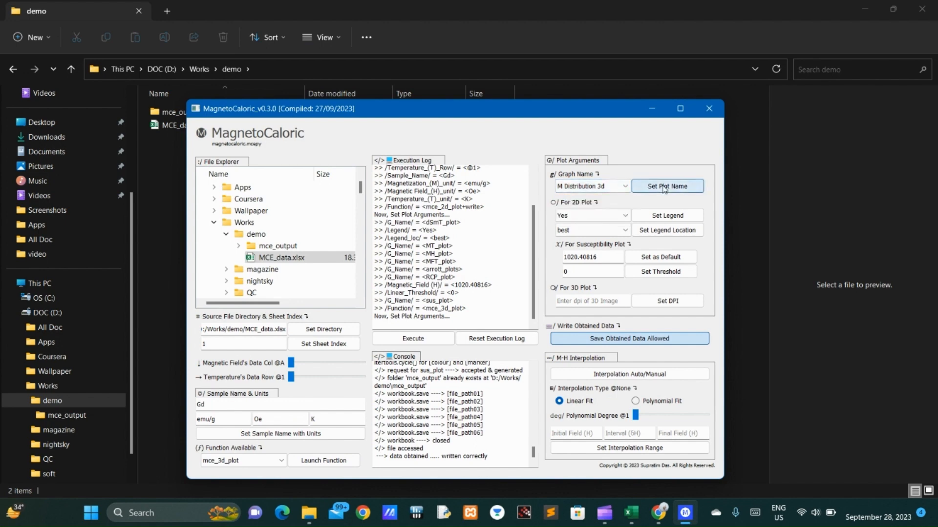
left_click(423, 342)
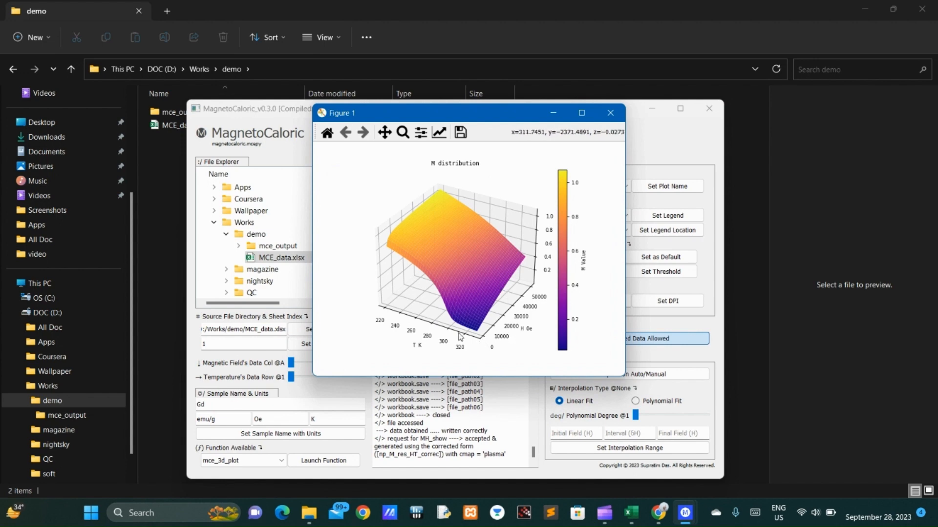
left_click_drag(444, 337, 476, 309)
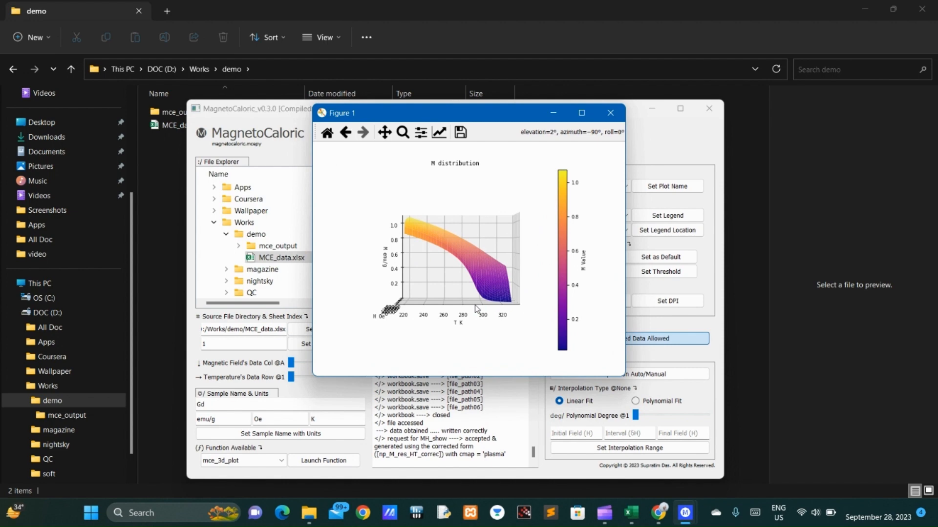
left_click_drag(425, 310, 425, 286)
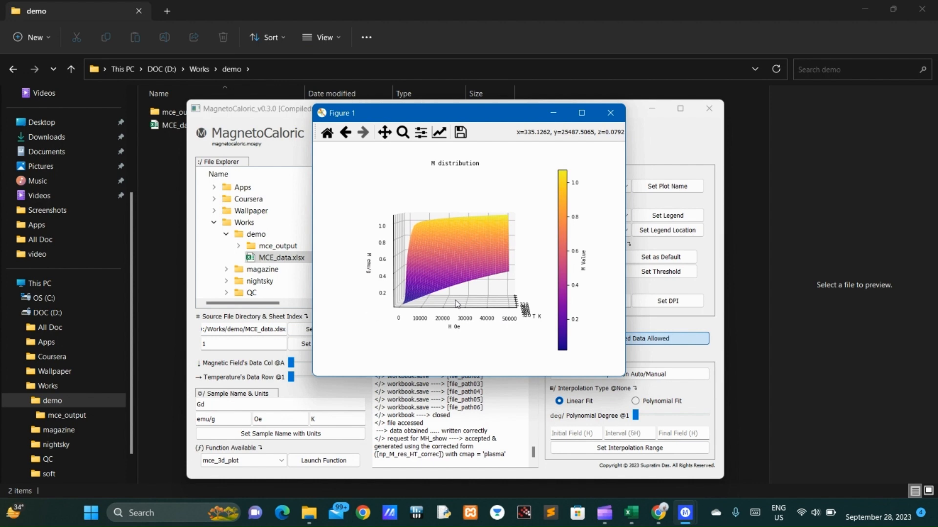
Step: Close the M distribution figure, generate the Magnetization change (dT) 3d plot in a widened MagnetoCaloric window, and rotate and close that plot
left_click(610, 113)
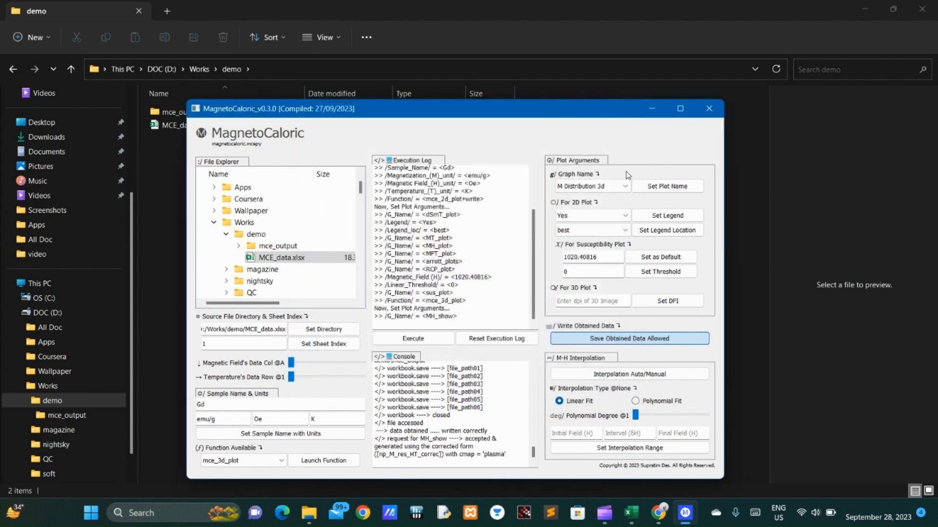
left_click(596, 186)
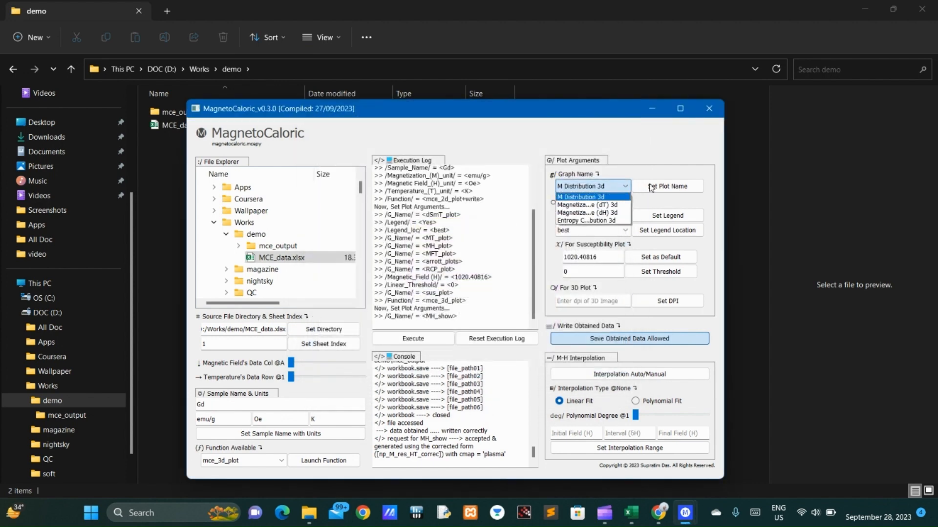
left_click(582, 206)
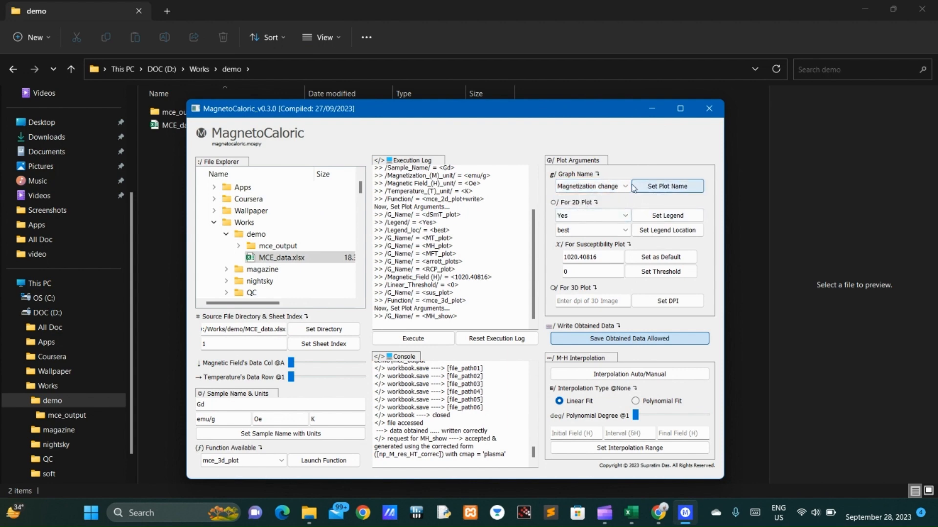
left_click_drag(724, 175, 835, 173)
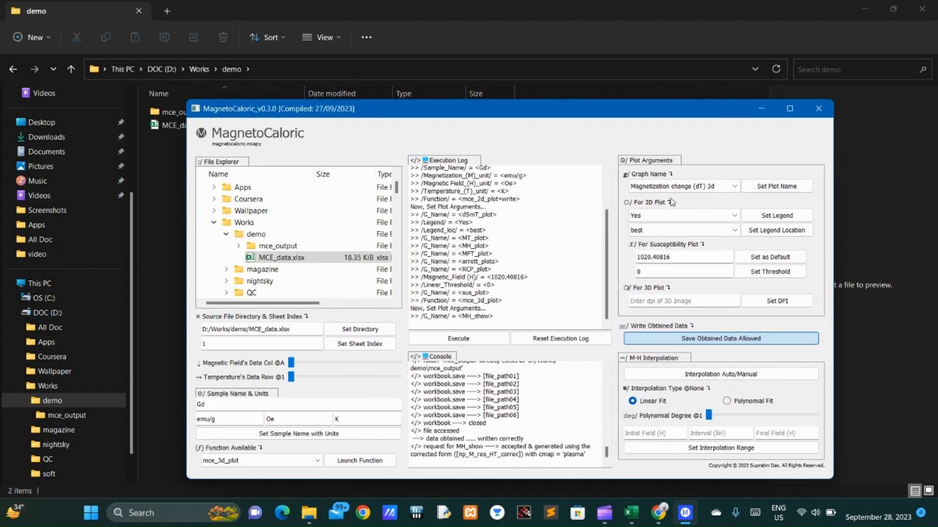
left_click(768, 188)
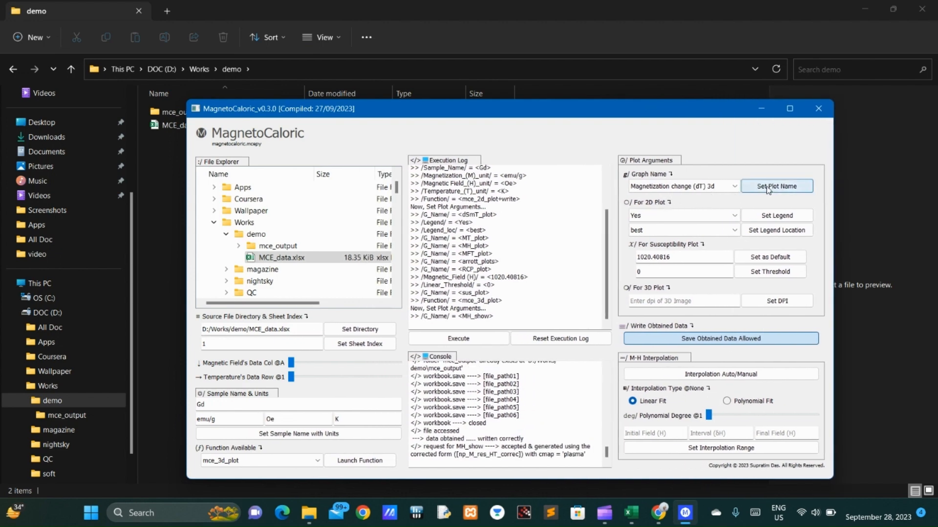
left_click(487, 338)
left_click_drag(494, 334, 520, 322)
left_click(611, 113)
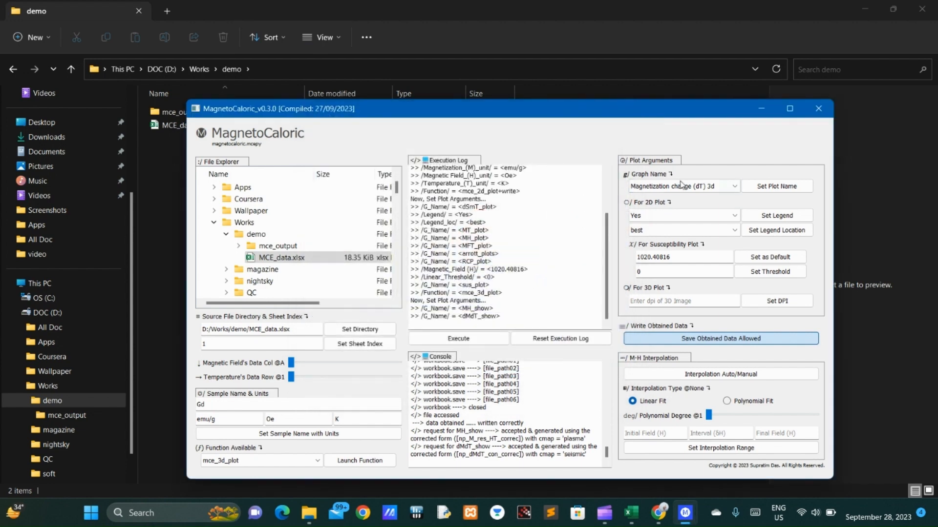
Step: Generate the Magnetization change (dH) 3d plot, rotate it to inspect the dM/dH surface, and close the figure
left_click(677, 185)
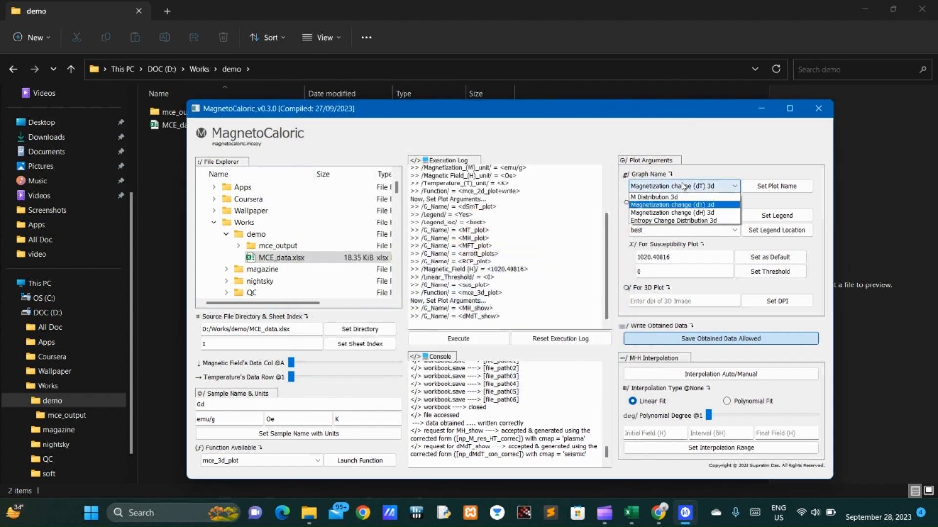
left_click(676, 214)
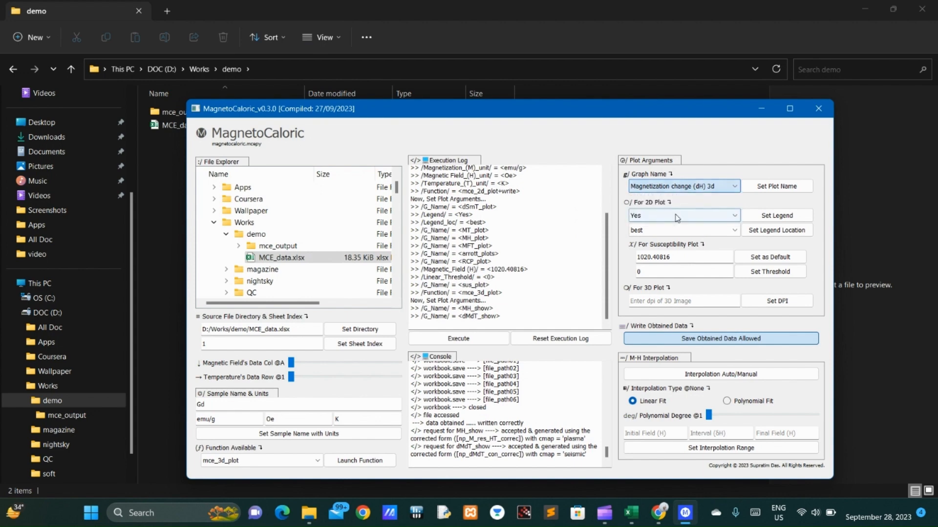
left_click(777, 186)
left_click(418, 340)
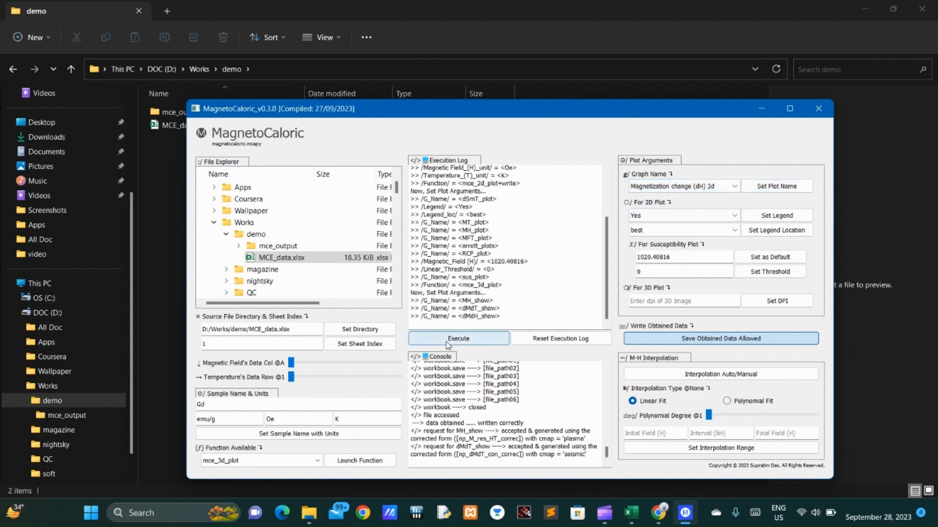
left_click_drag(490, 326, 465, 326)
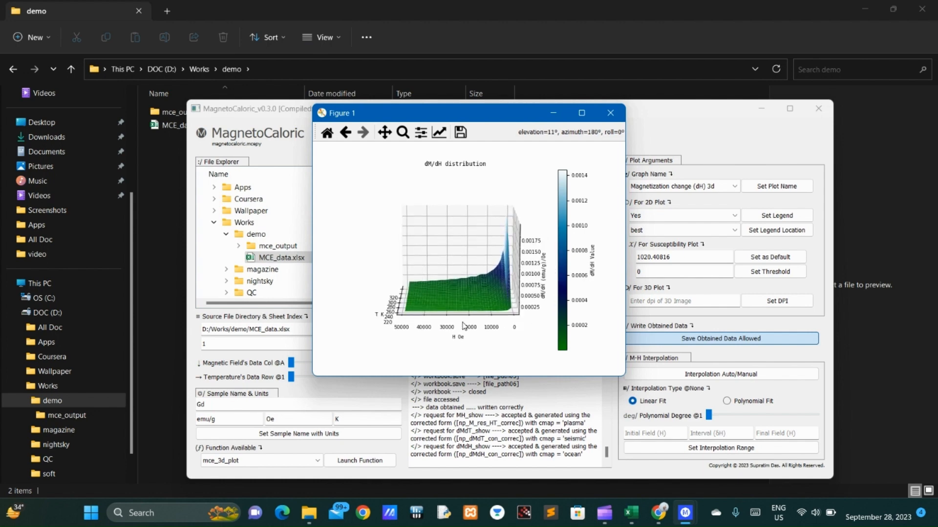
left_click(610, 113)
Step: Generate the Entropy Change Distribution 3d plot, rotate it to inspect the surface along the field axis, and close the figure
left_click(691, 187)
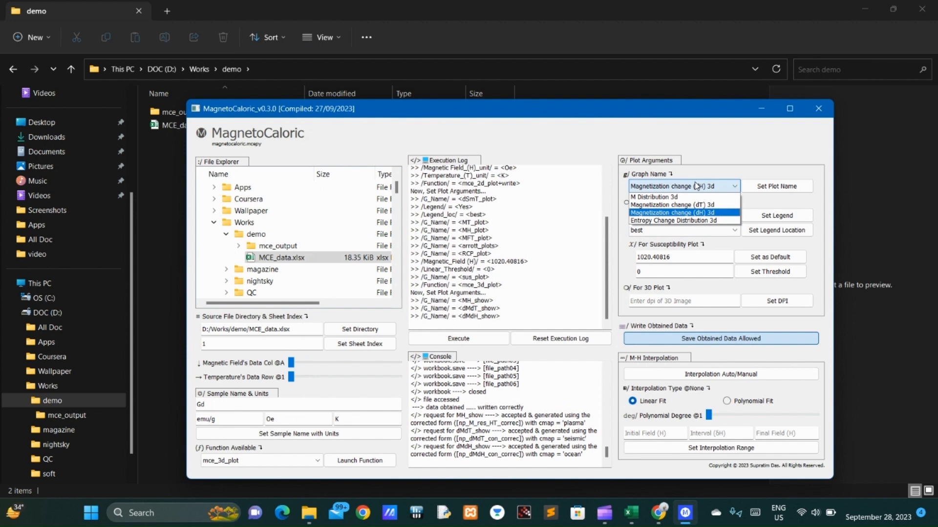
left_click(691, 220)
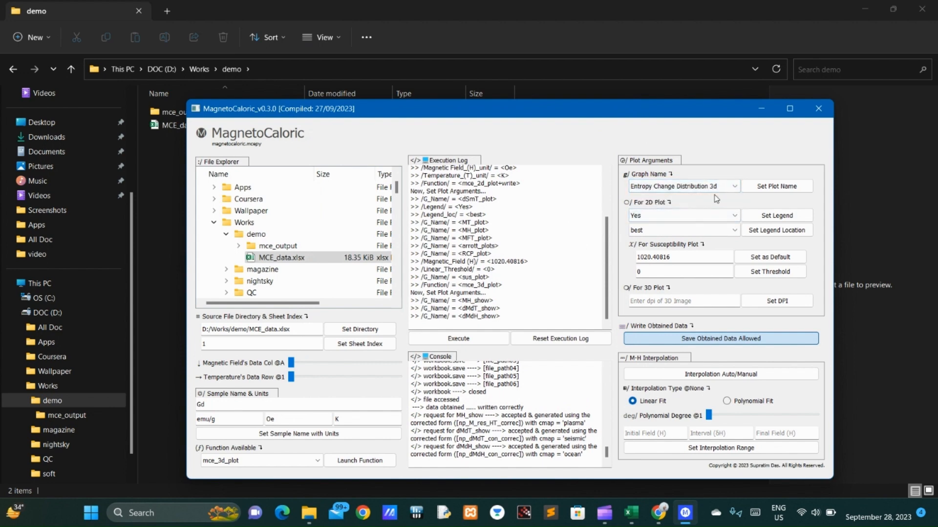
left_click(777, 186)
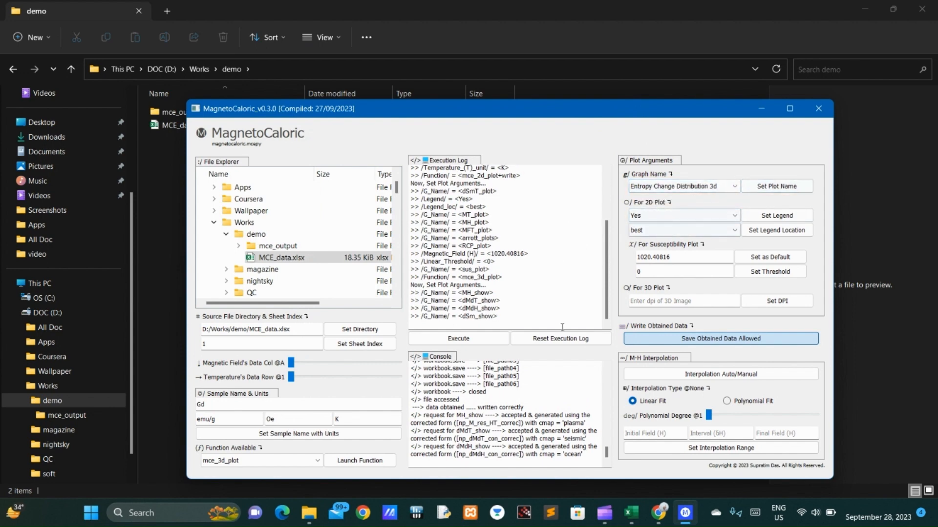
left_click(491, 340)
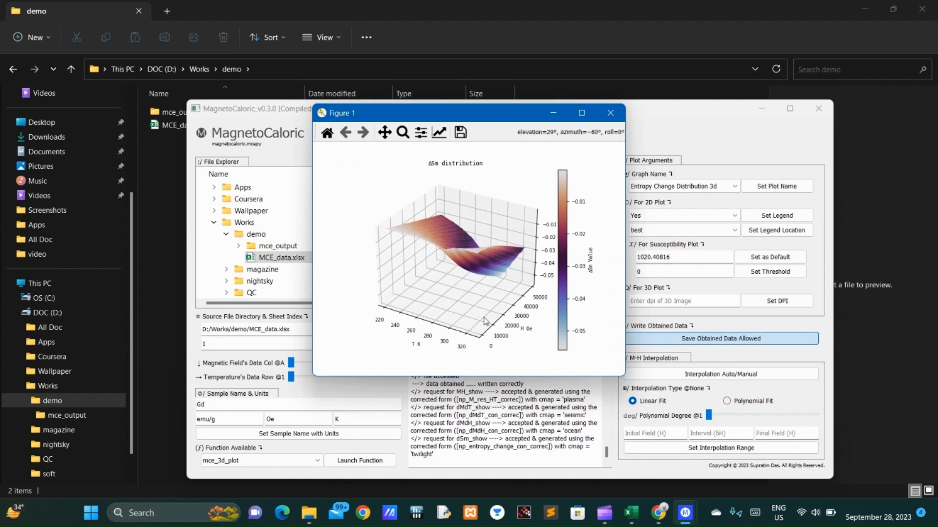
left_click_drag(485, 321, 489, 335)
left_click_drag(472, 296, 488, 285)
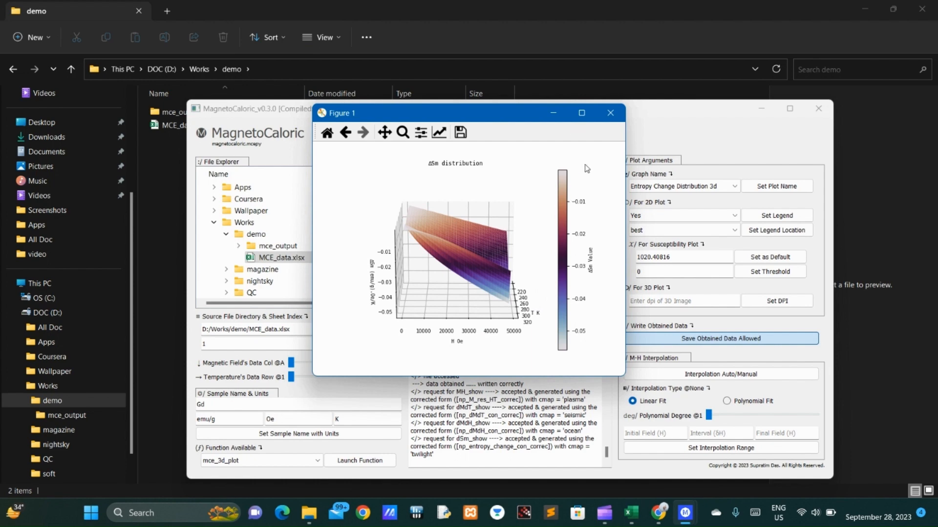
left_click(607, 114)
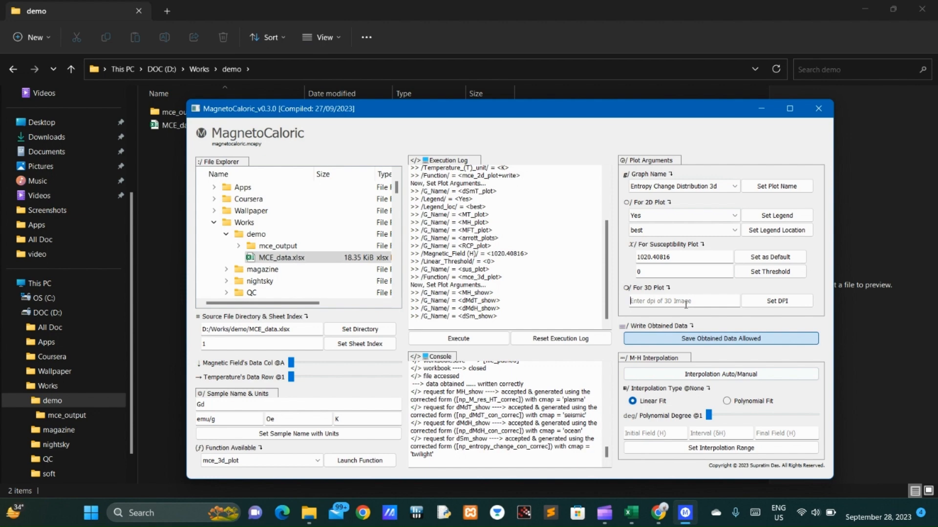
Step: Choose the M(H)interpolate+write function and launch it
left_click(725, 307)
left_click(293, 460)
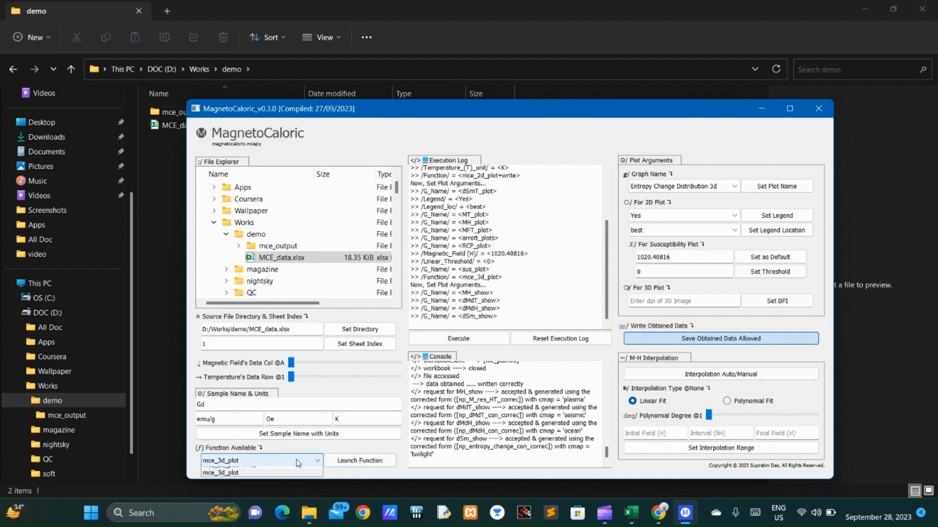
left_click(244, 480)
left_click(375, 461)
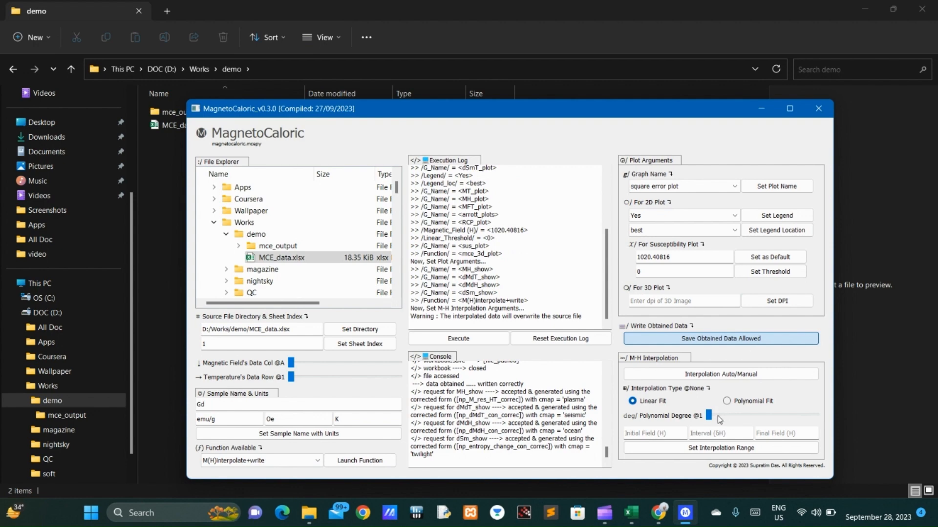
Step: Set the polynomial degree to 2 and enter initial field 500, interval 500 and final field 50000 for the M-H interpolation
left_click_drag(712, 418, 711, 420)
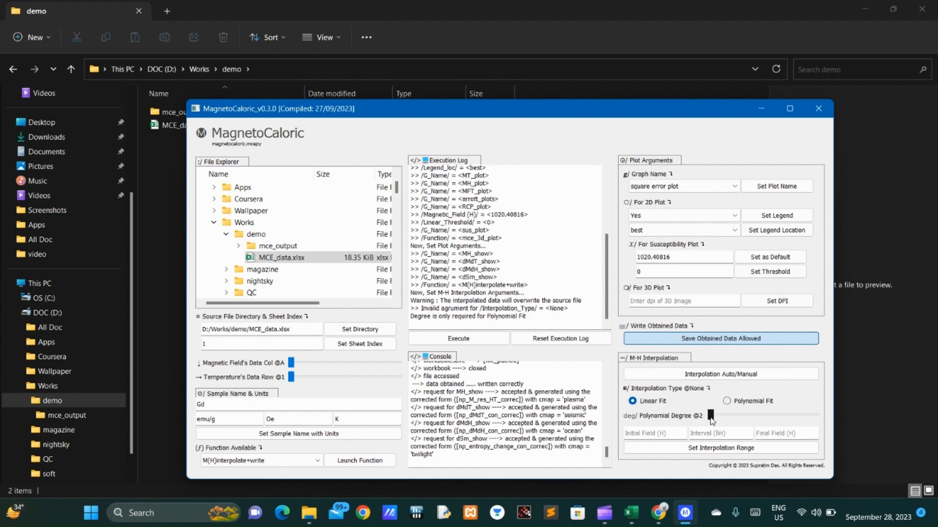
left_click(663, 433)
type("500")
left_click(726, 433)
type("500")
left_click(787, 433)
type("50000")
Step: Run a manual M-H interpolation with a polynomial fit over the entered field range, and close the square error plot
left_click(736, 376)
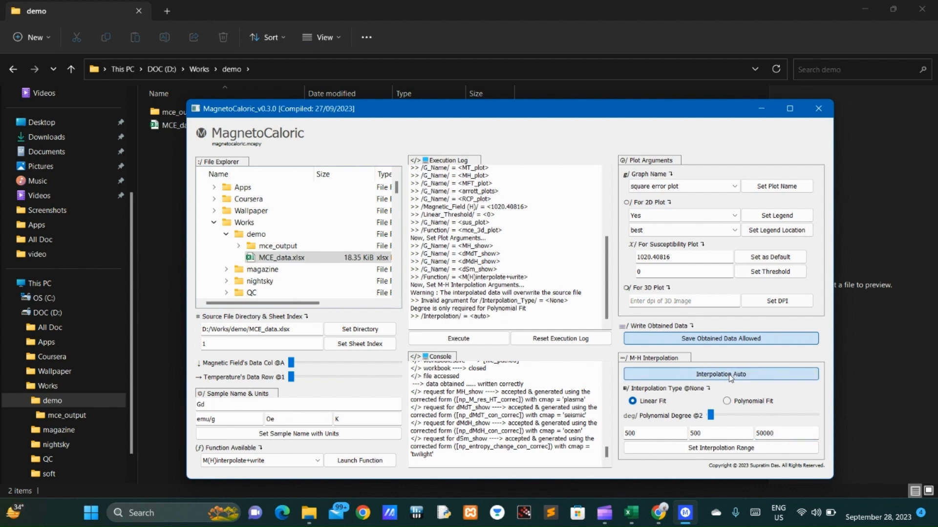
left_click(737, 377)
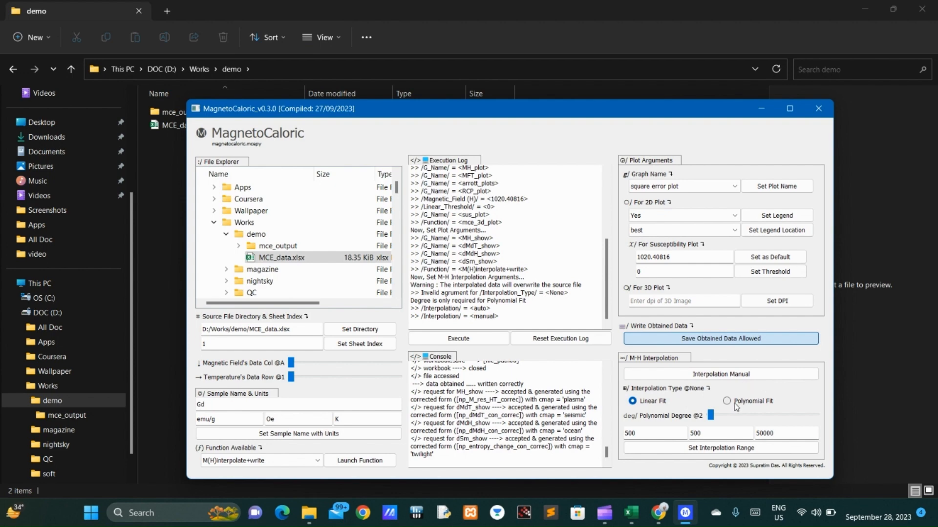
left_click(728, 401)
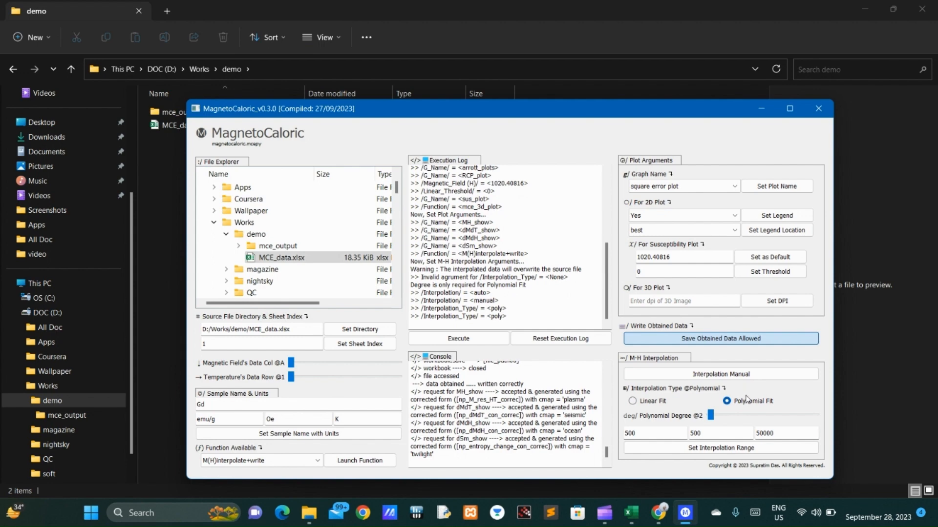
left_click(706, 457)
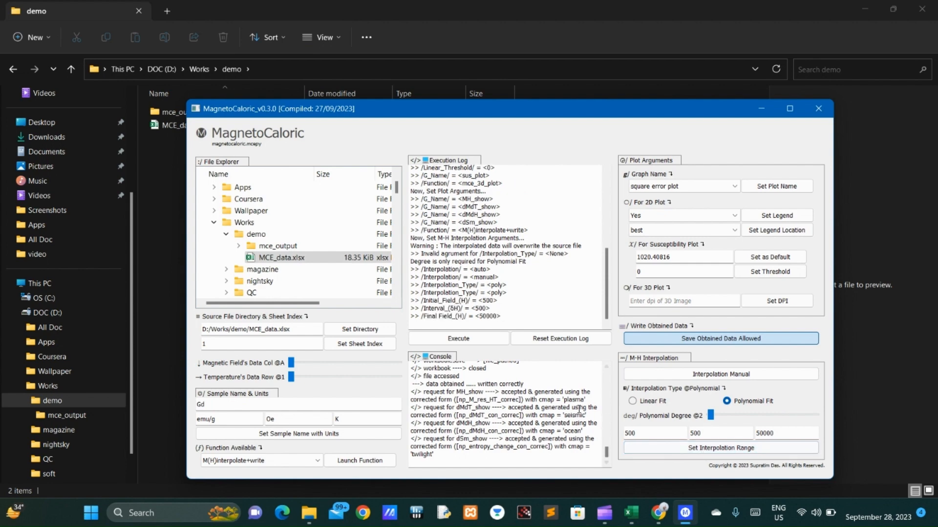
left_click(471, 341)
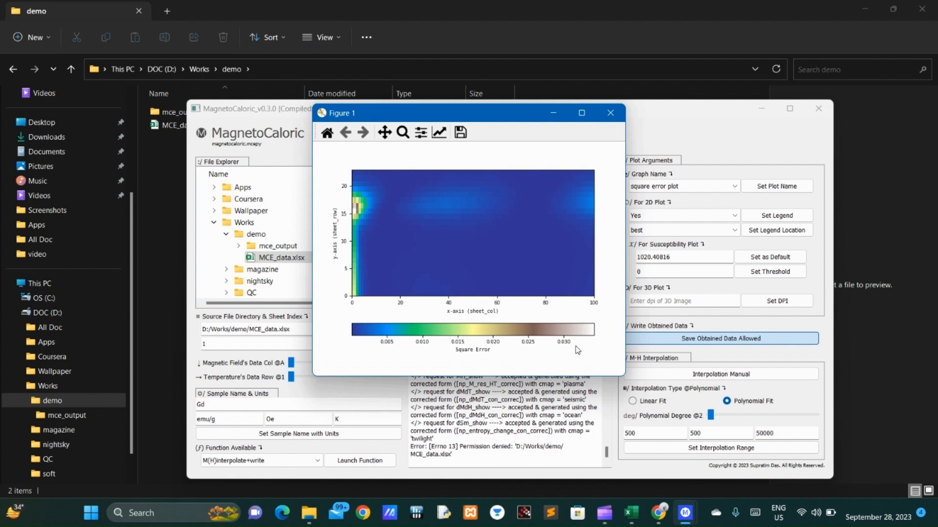
left_click(610, 117)
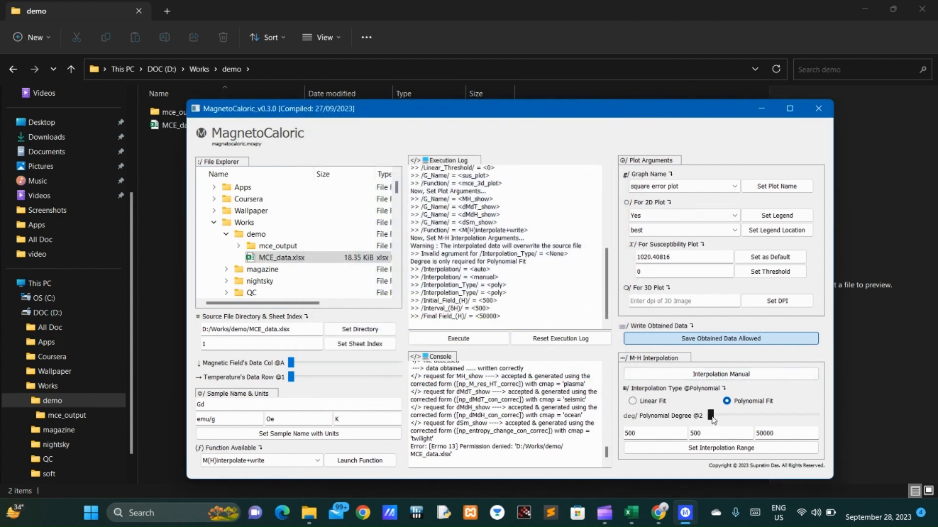
Step: Set the polynomial degree to 3, execute the manual interpolation again, and close the square error plot
left_click_drag(710, 416, 714, 416)
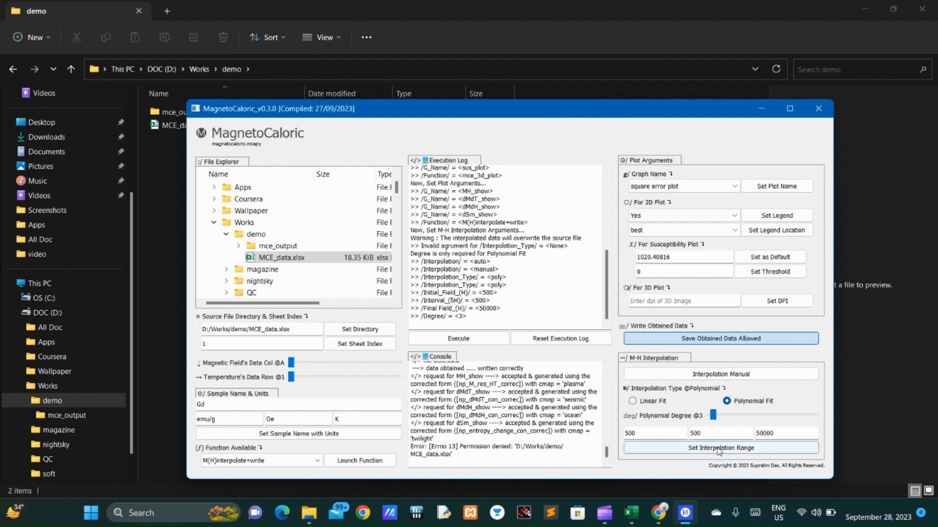
left_click(458, 338)
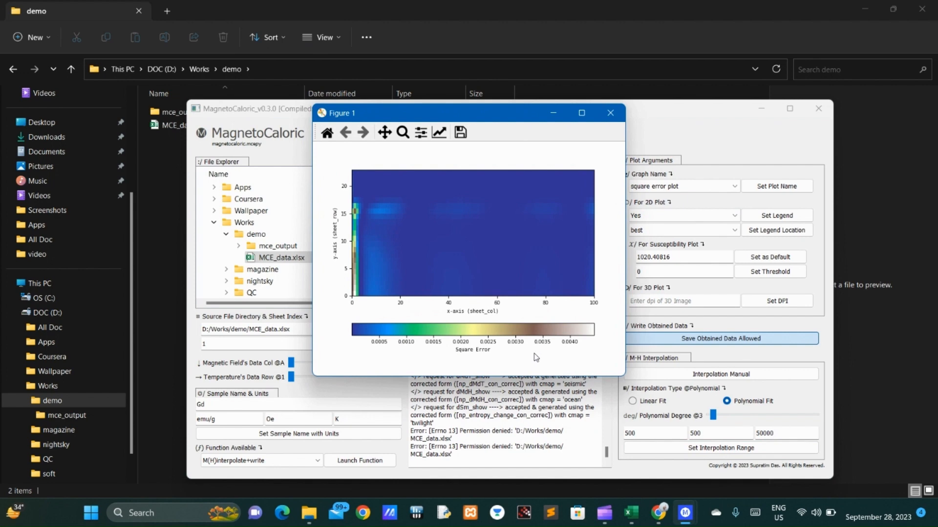
left_click(610, 112)
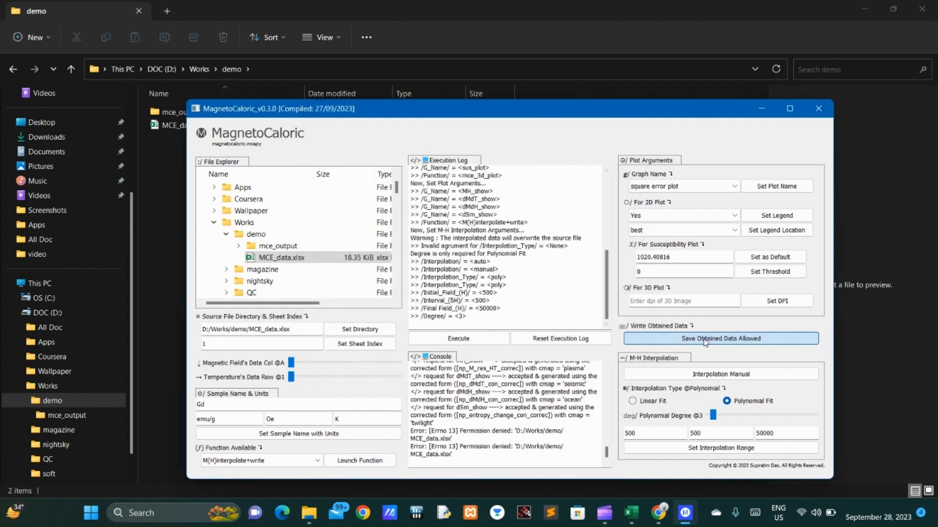
Step: Switch the interpolation to auto, execute it with the polynomial fit, and close the square error plot
left_click(720, 378)
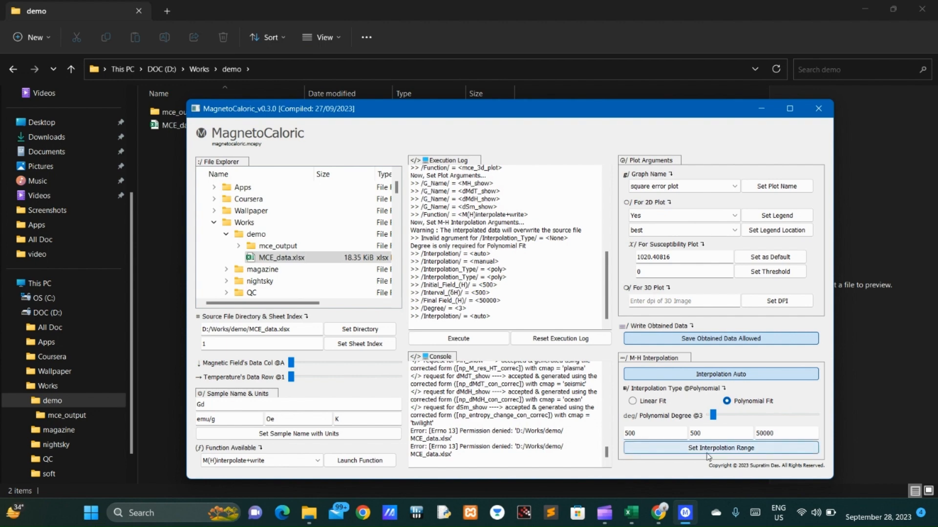
left_click(467, 344)
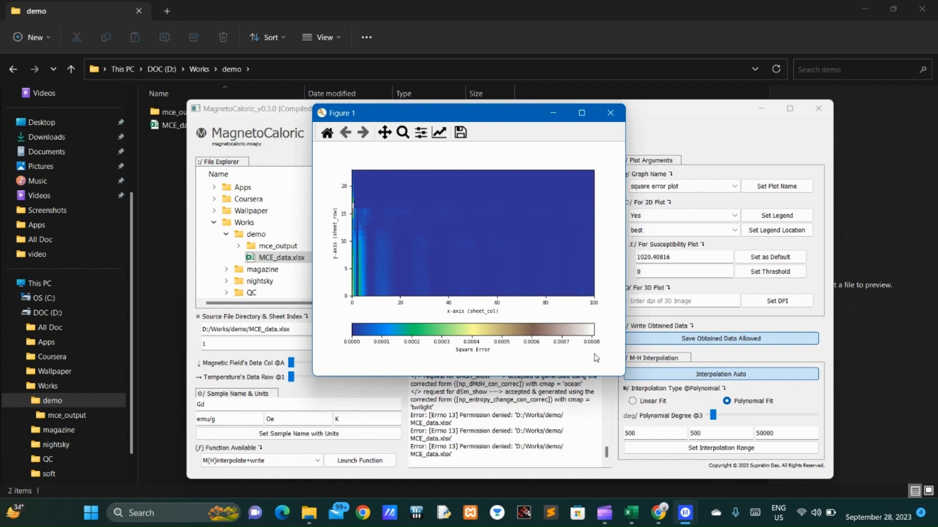
left_click(610, 113)
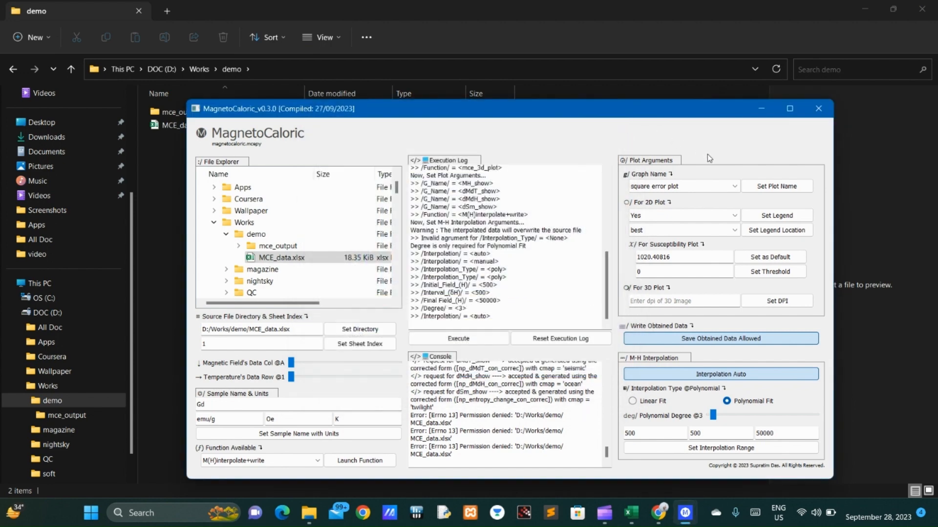